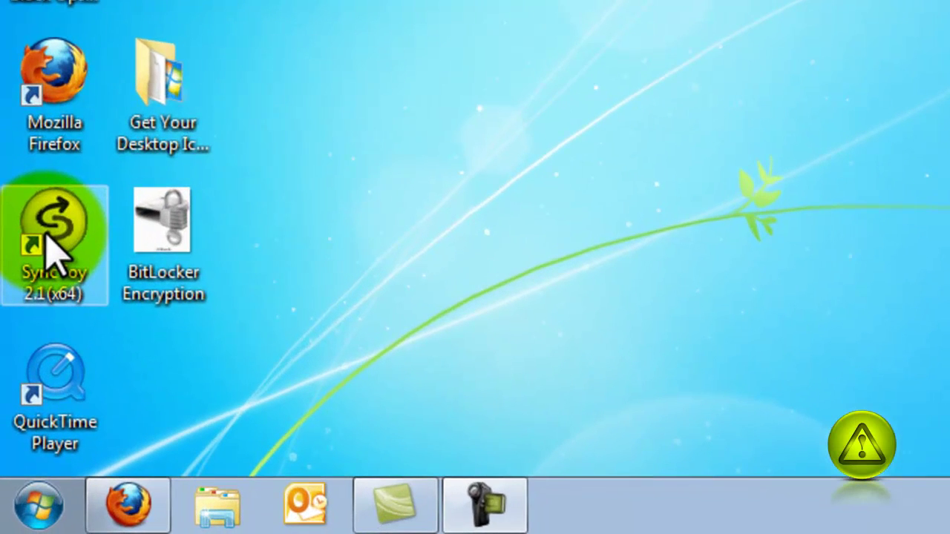
# Launch SyncToy 2.1 from its desktop shortcut to show the Storage Bckup pair.
pyautogui.doubleClick(54, 244)
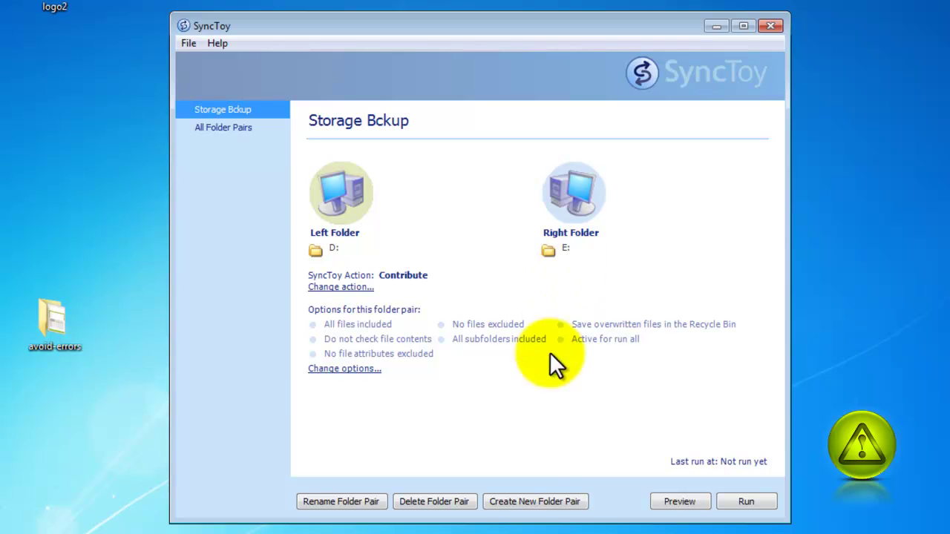
# Start a new folder pair with the user's Documents folder as the left folder.
pyautogui.click(528, 501)
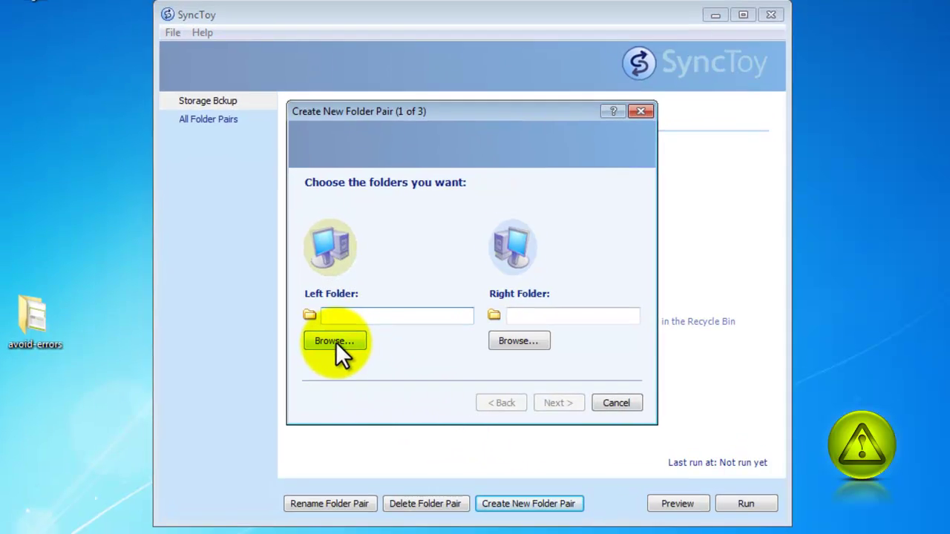
pyautogui.click(334, 341)
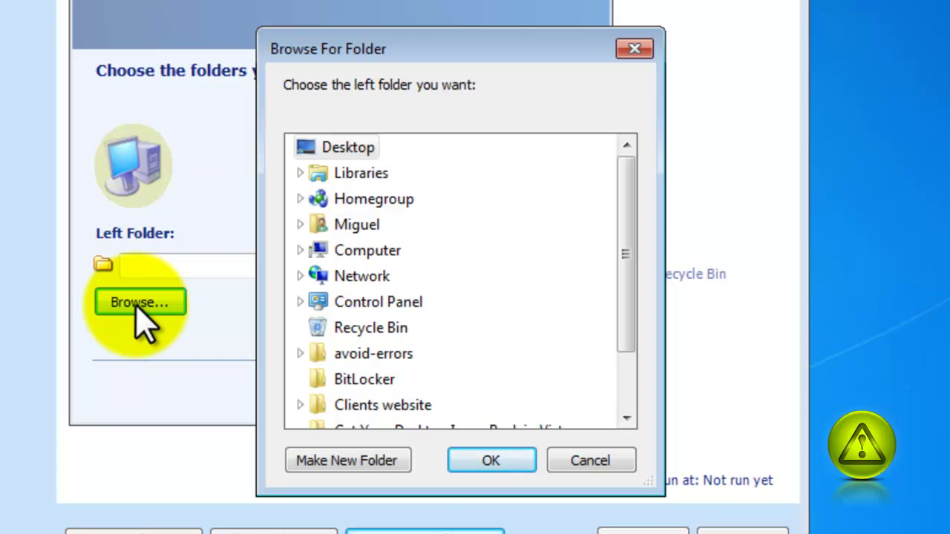
pyautogui.click(301, 224)
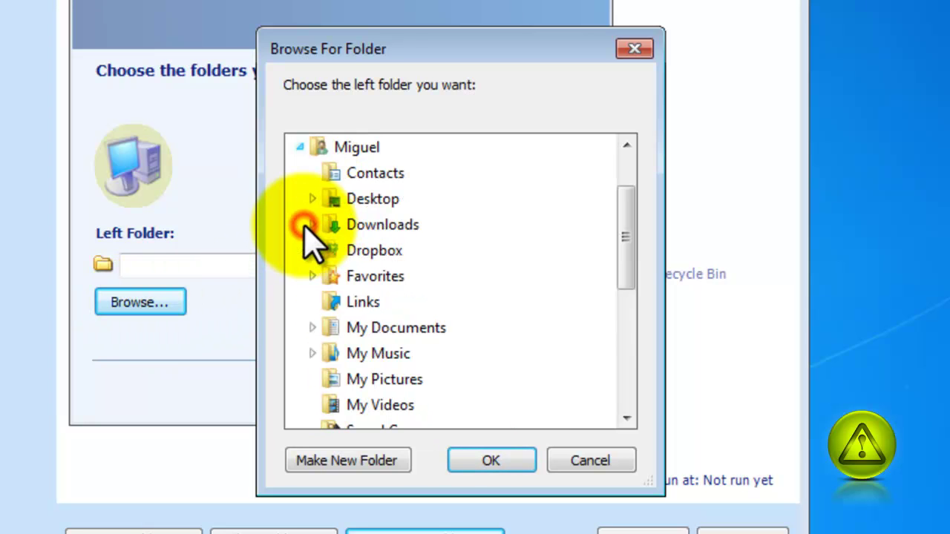
pyautogui.click(625, 233)
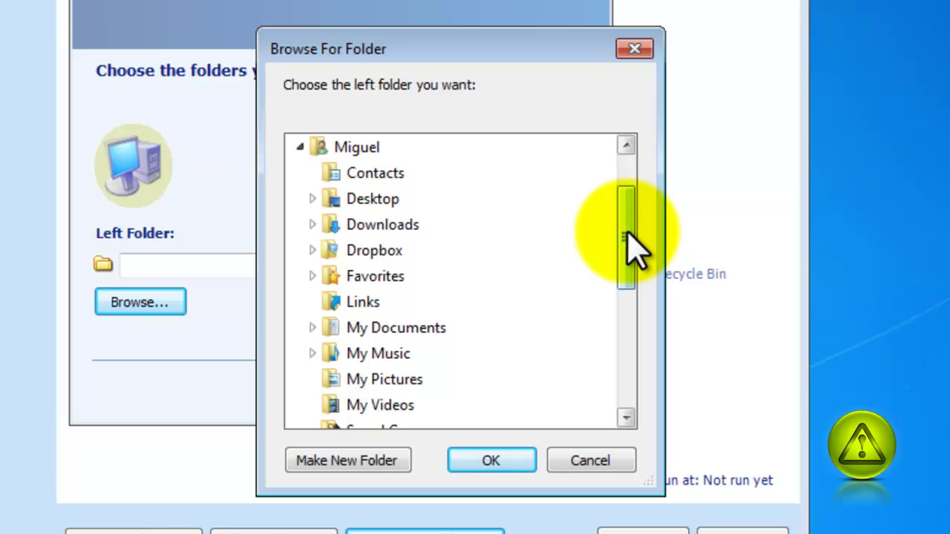
pyautogui.click(386, 331)
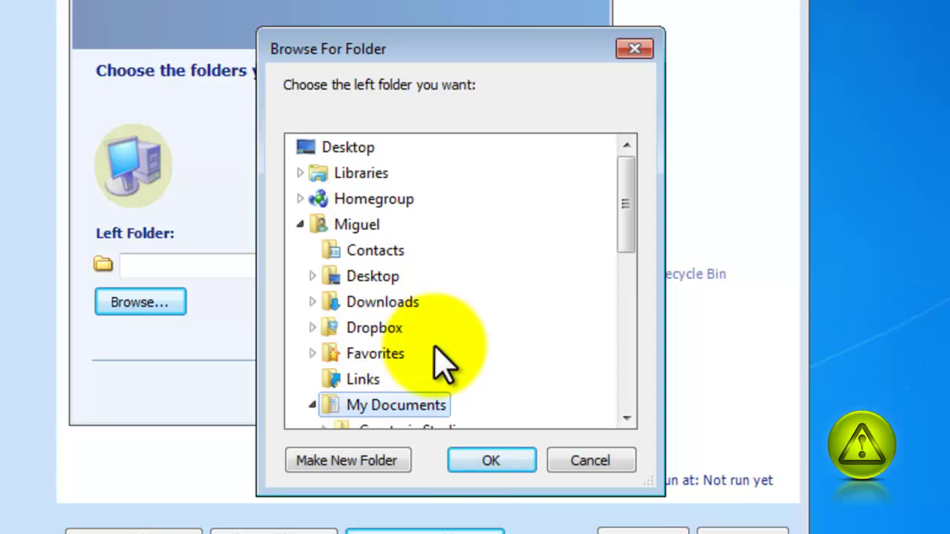
pyautogui.click(491, 464)
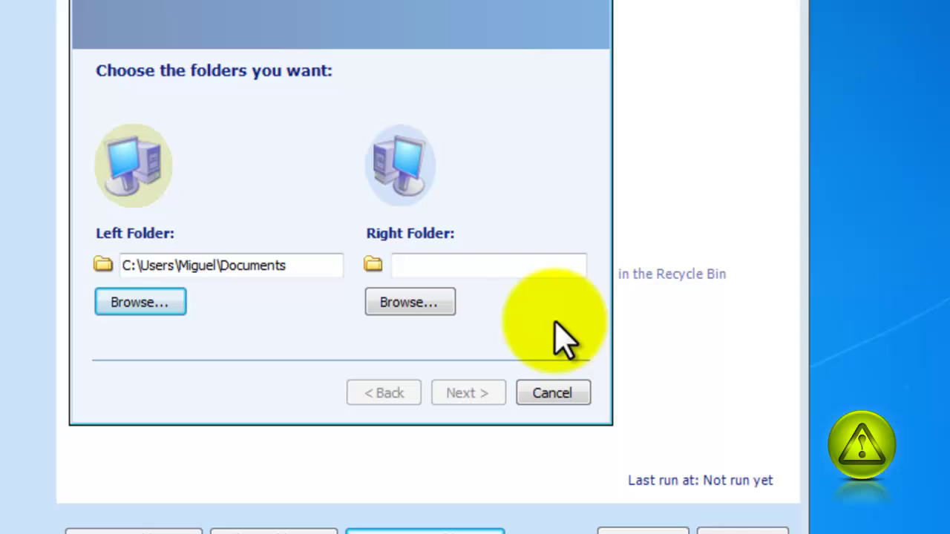
# Choose Dropbox\AvoidErrors as the pair's right folder.
pyautogui.click(410, 302)
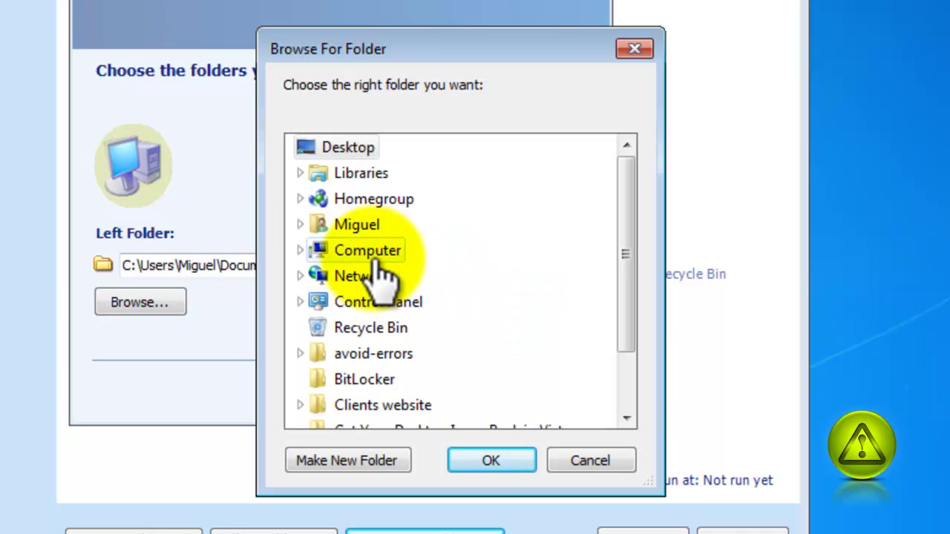
pyautogui.click(362, 226)
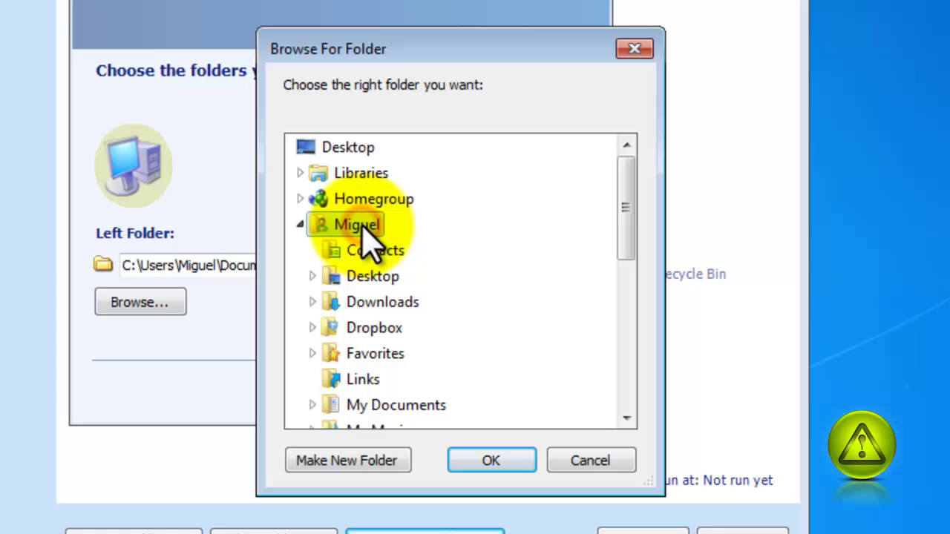
pyautogui.click(391, 330)
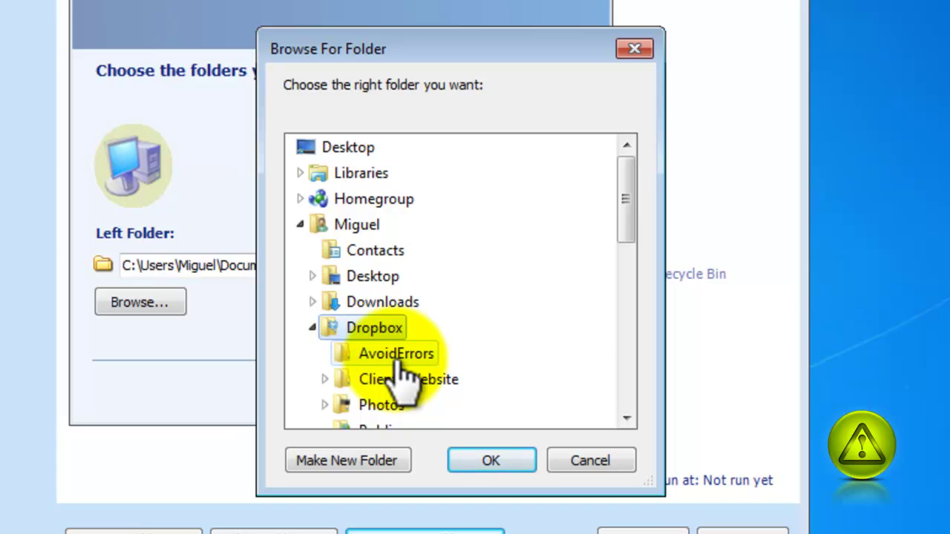
pyautogui.click(398, 356)
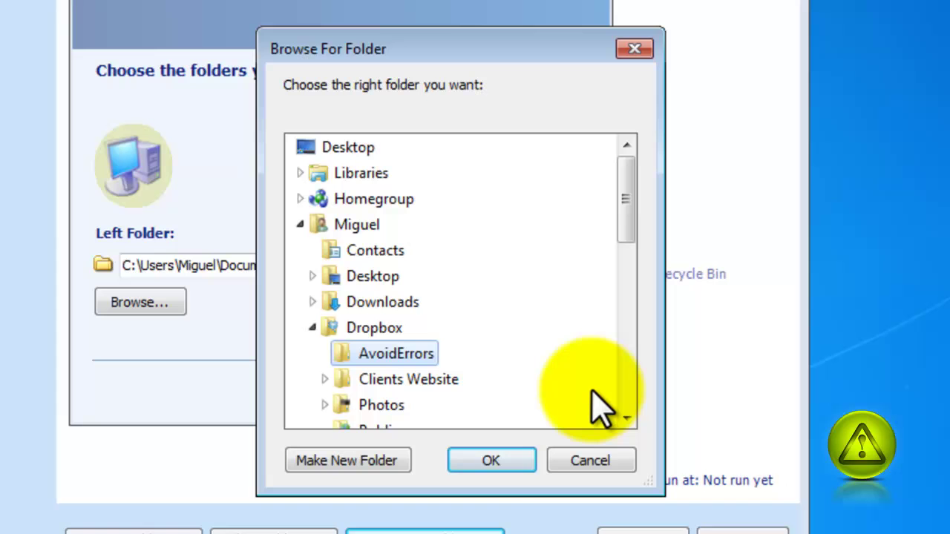
pyautogui.click(496, 463)
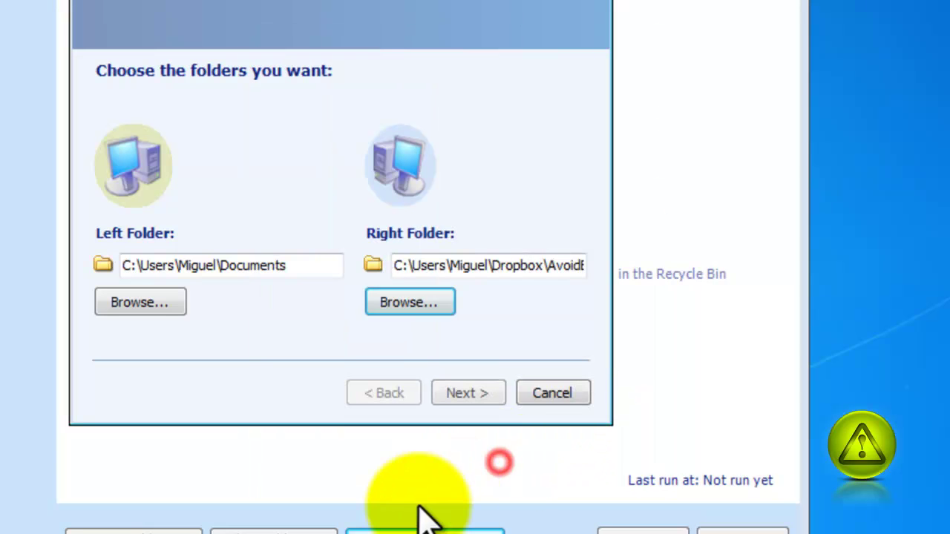
# Give the pair the Echo action, name it 'My Docs. Bkup', and finish the wizard.
pyautogui.click(468, 393)
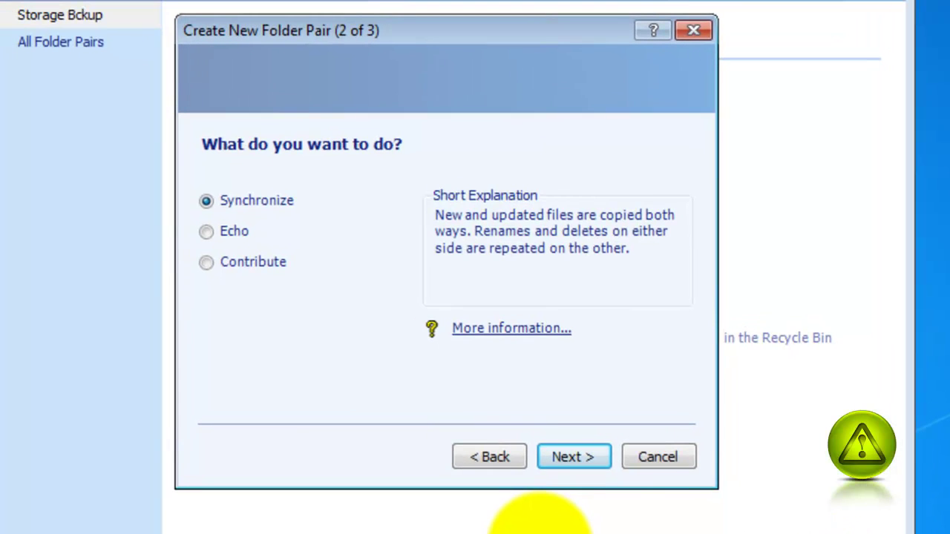
pyautogui.click(205, 232)
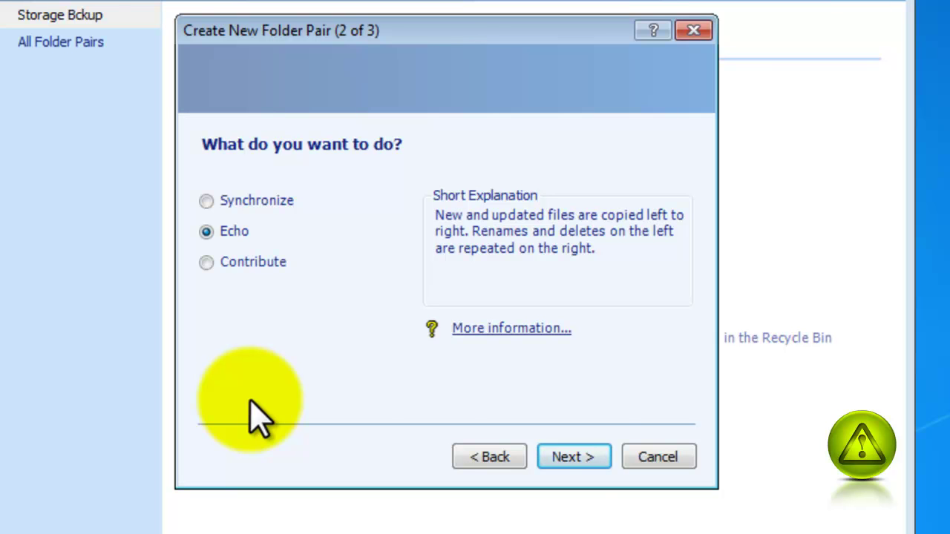
pyautogui.click(570, 457)
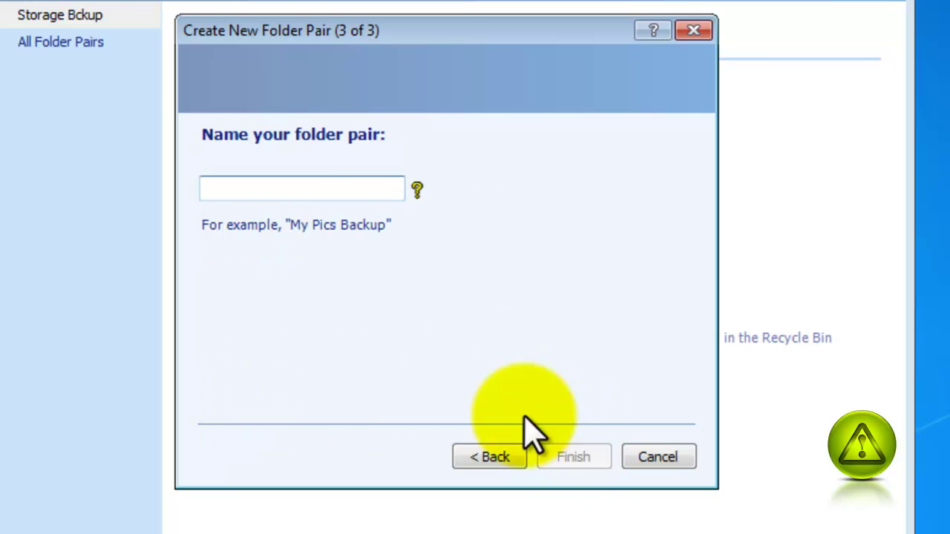
pyautogui.click(259, 191)
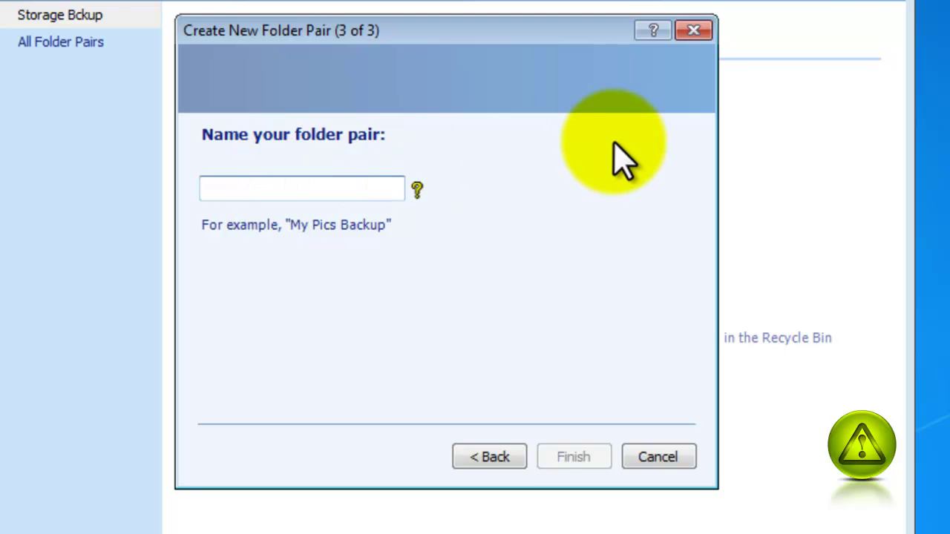
pyautogui.write('My D')
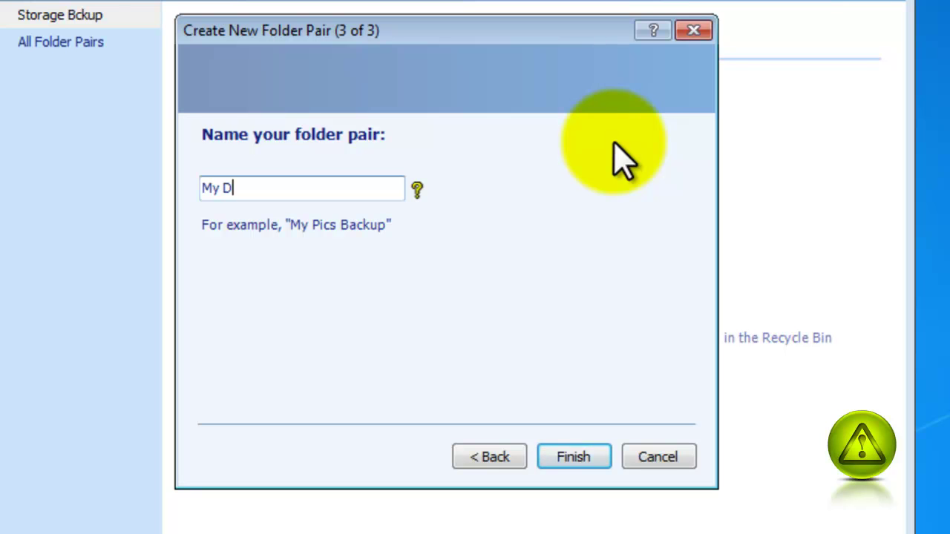
pyautogui.write('ocs.Bkup')
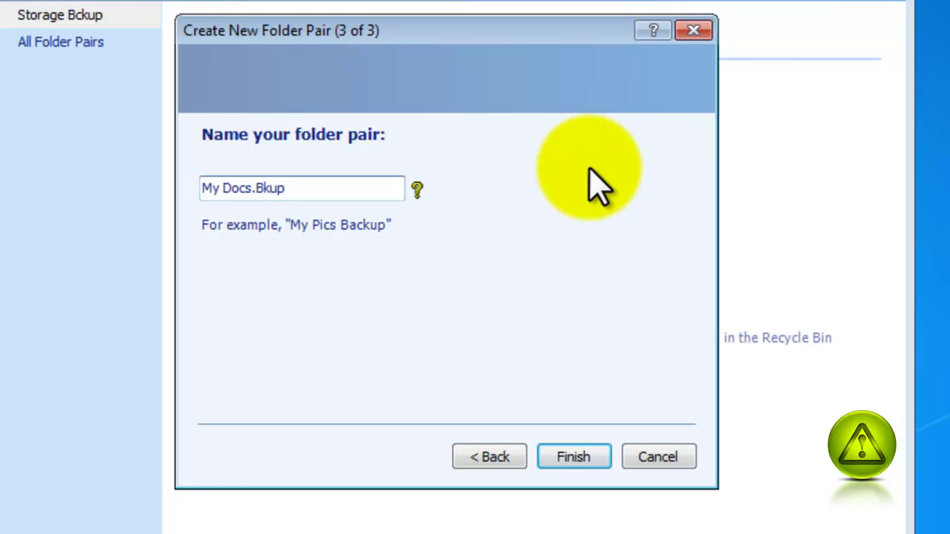
pyautogui.click(255, 187)
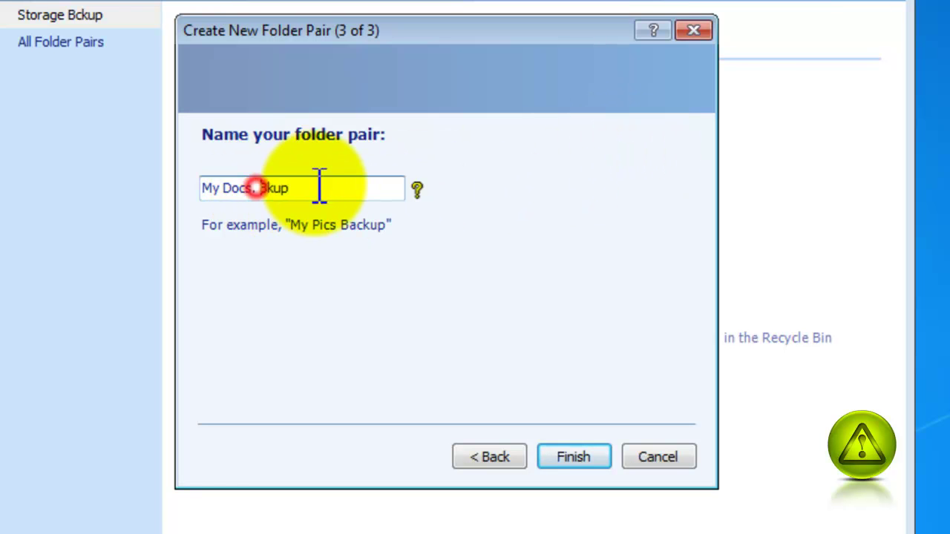
pyautogui.click(566, 286)
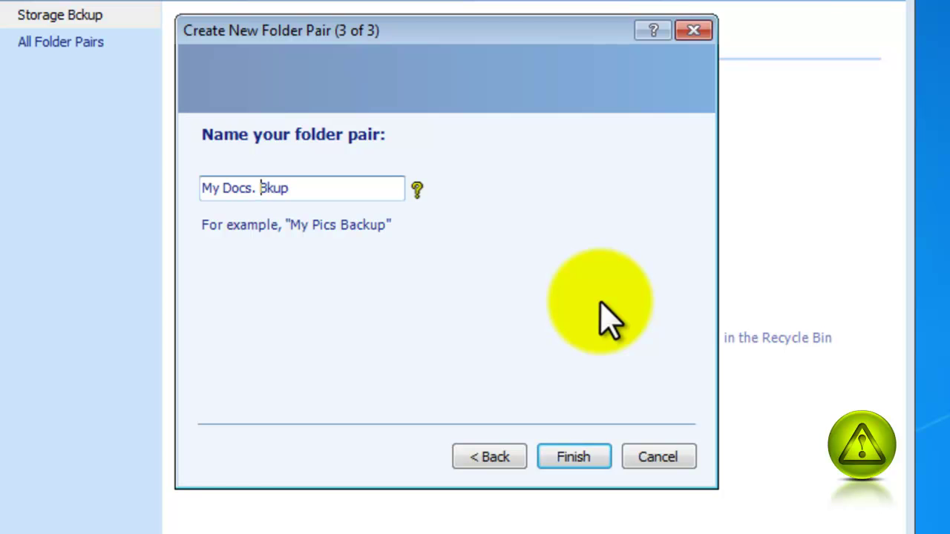
pyautogui.click(572, 464)
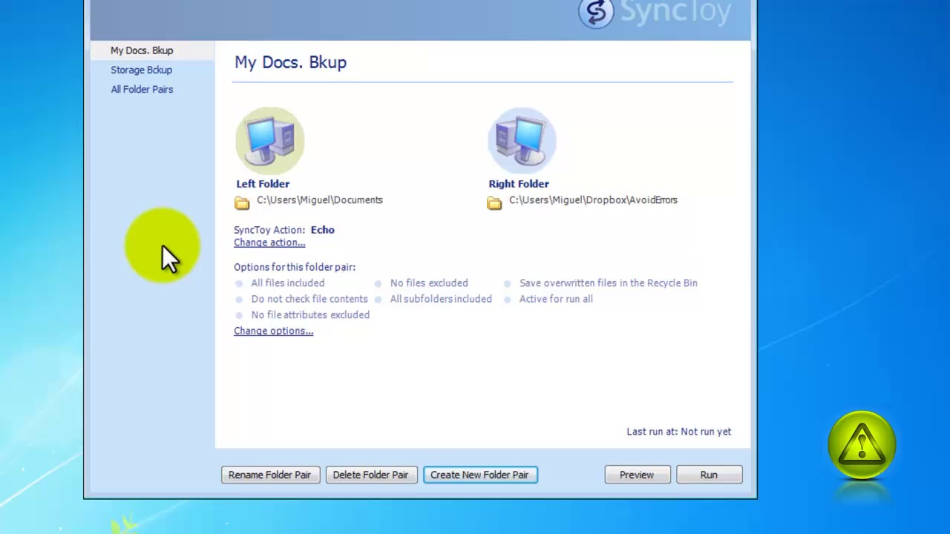
# Start another folder pair with My Videos as the left folder.
pyautogui.click(448, 476)
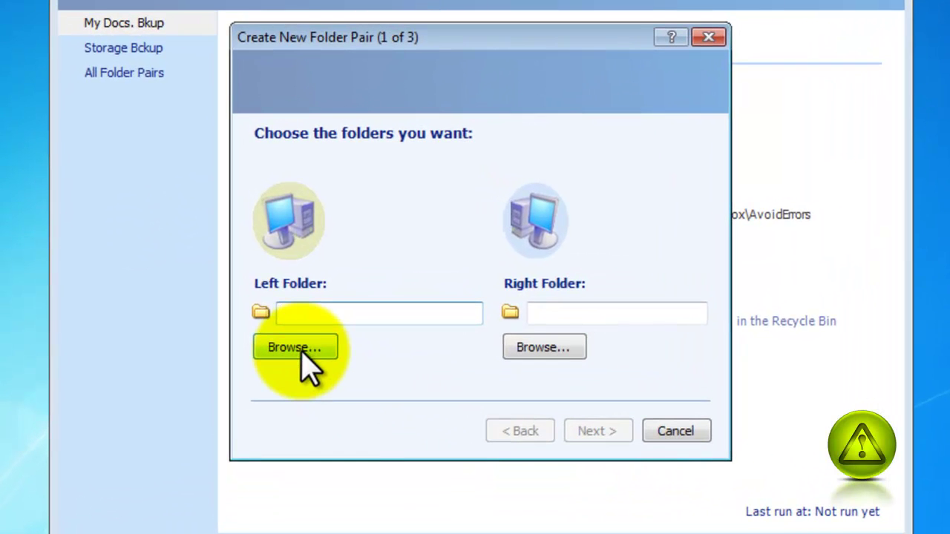
pyautogui.click(302, 353)
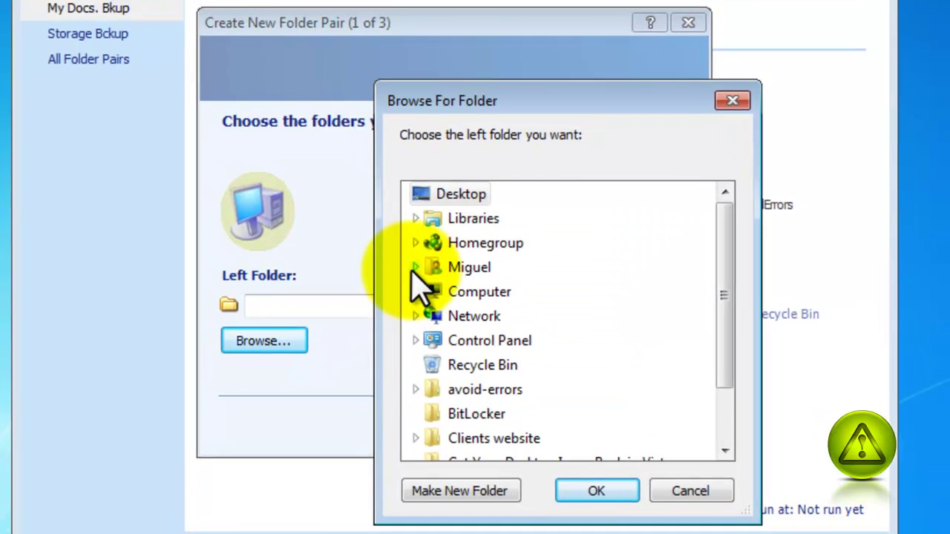
pyautogui.click(443, 275)
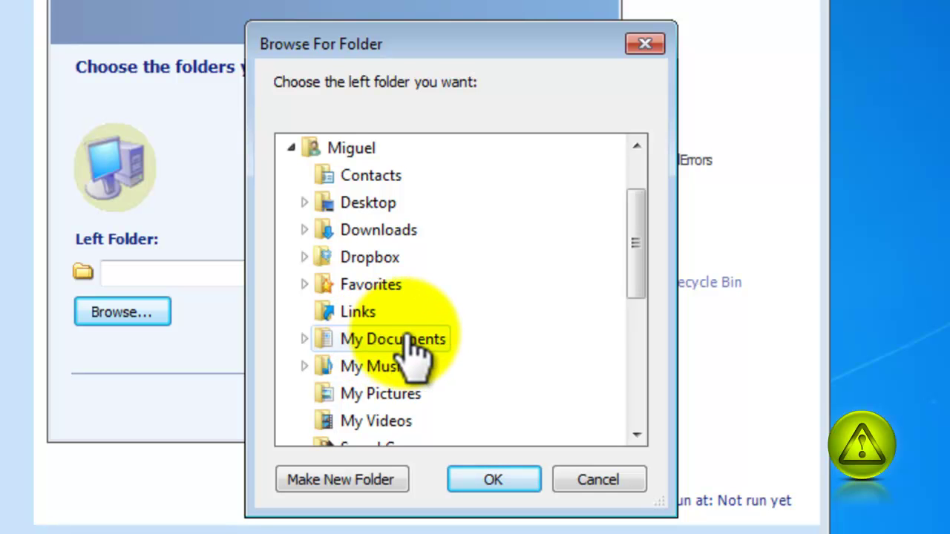
pyautogui.moveTo(629, 250); pyautogui.dragTo(630, 264)
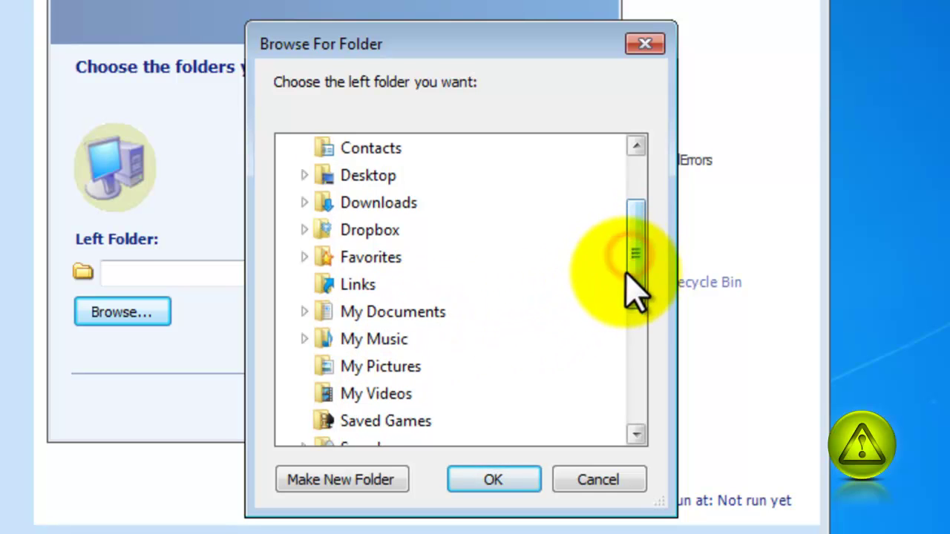
pyautogui.click(377, 394)
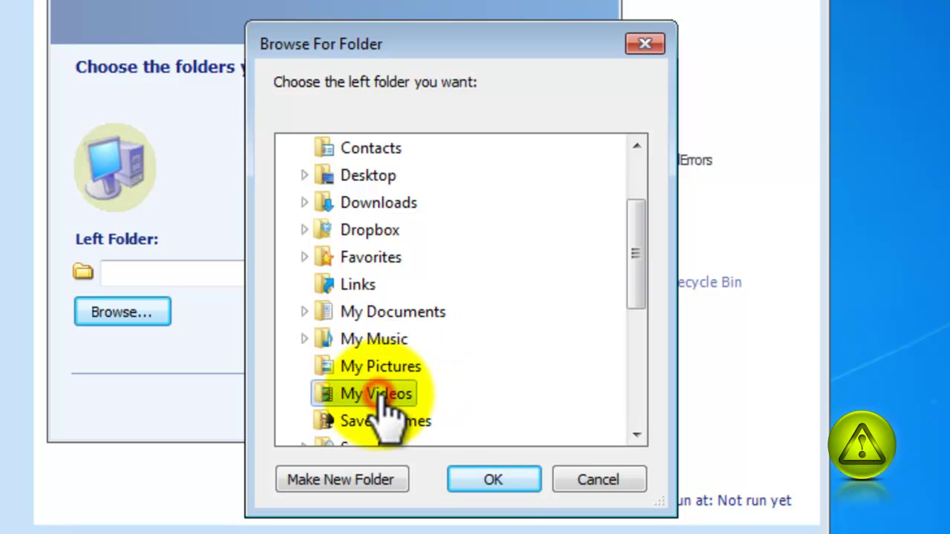
pyautogui.click(493, 480)
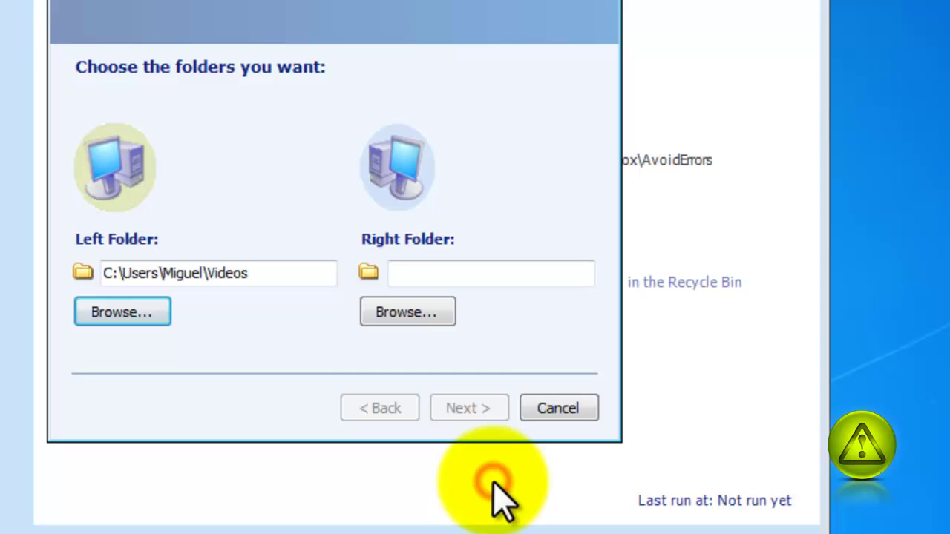
# Choose the Dropbox folder as the new pair's right folder.
pyautogui.click(417, 315)
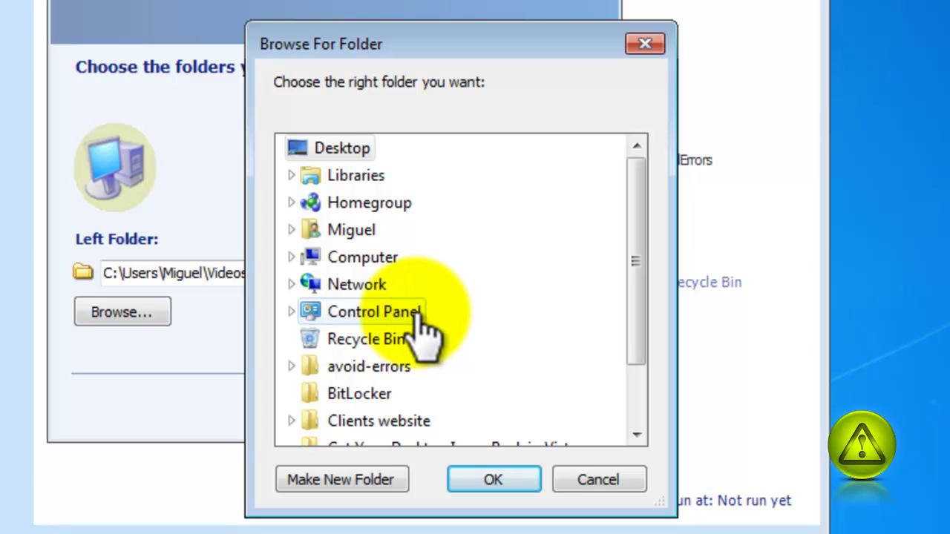
pyautogui.doubleClick(361, 232)
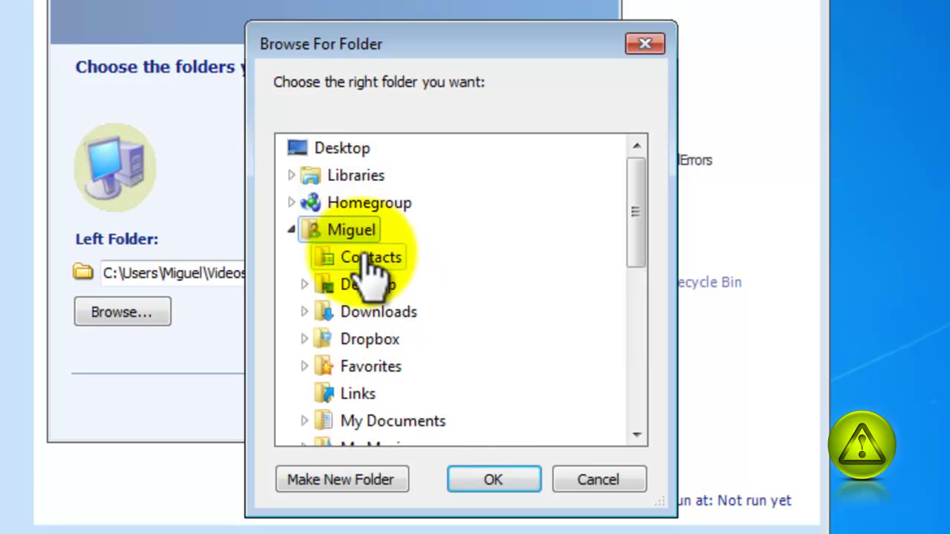
pyautogui.doubleClick(373, 343)
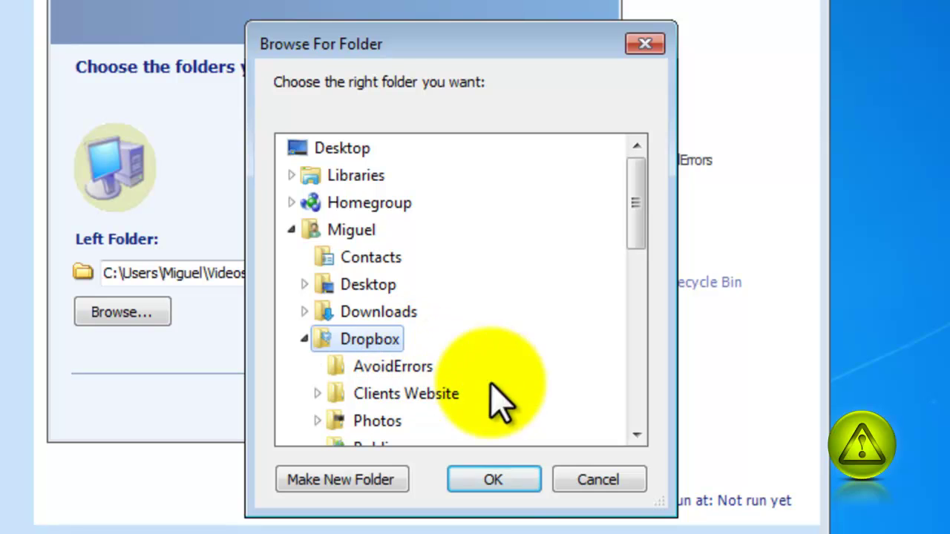
pyautogui.click(506, 476)
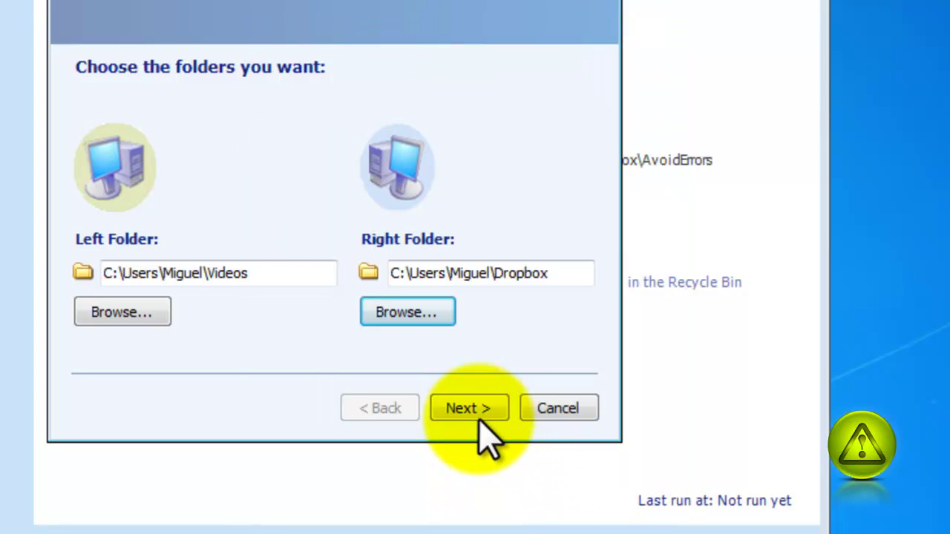
# Advance the Videos–Dropbox pair to its naming page, then cancel it without saving.
pyautogui.click(464, 410)
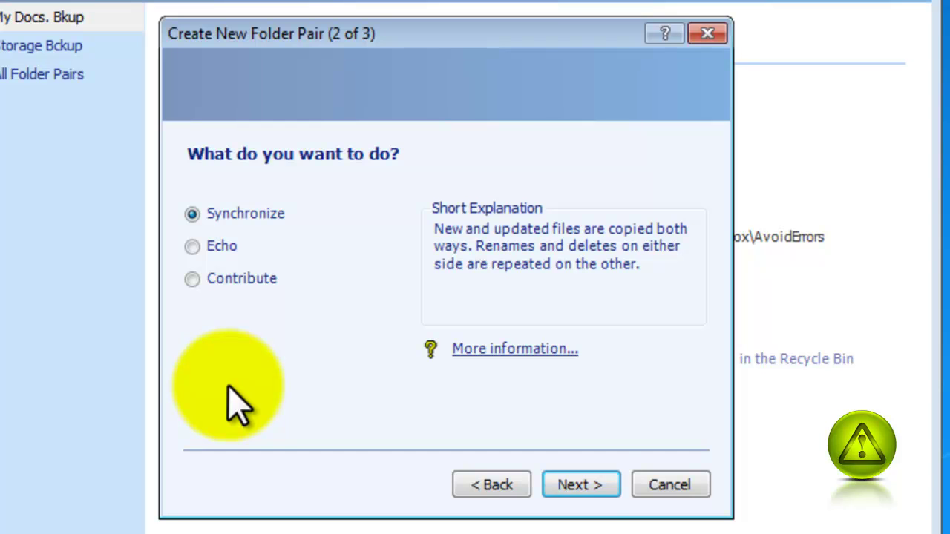
pyautogui.click(580, 484)
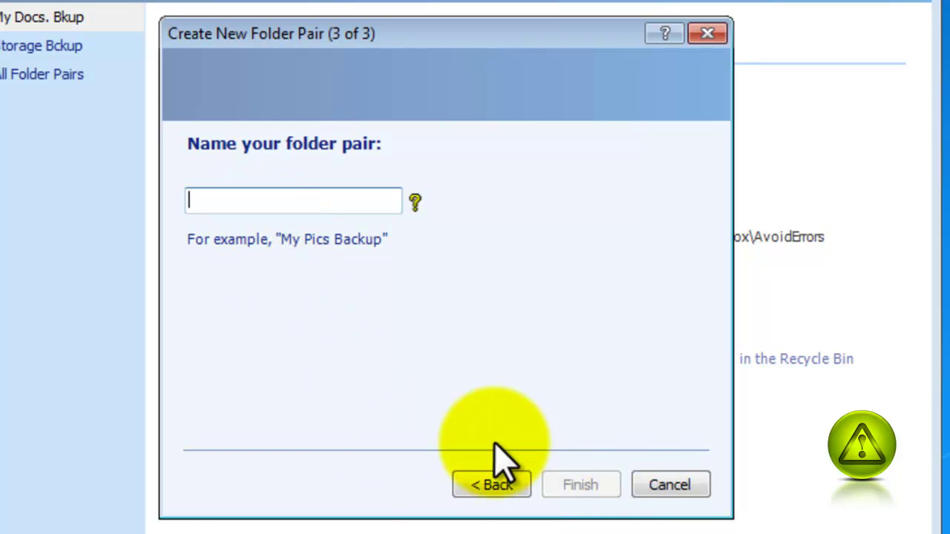
pyautogui.click(658, 490)
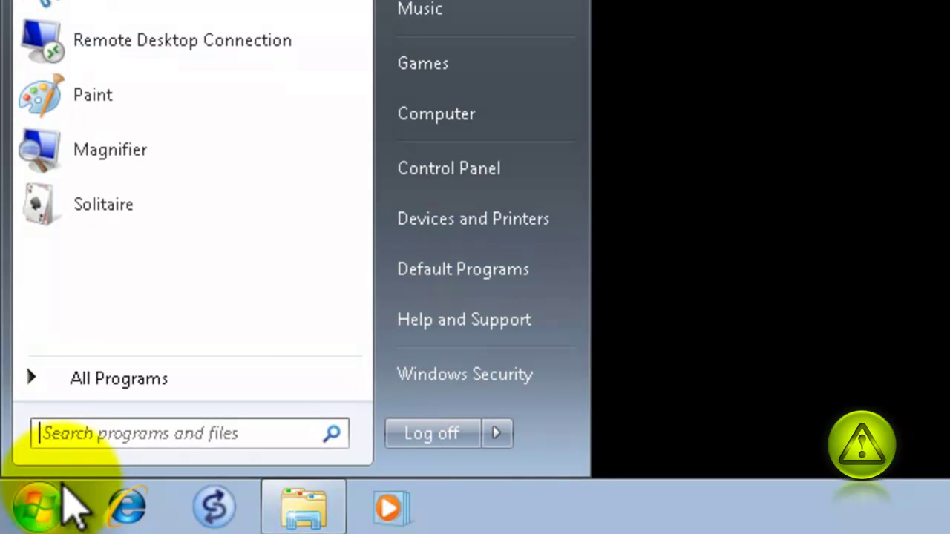
# Launch Task Scheduler by running taskschd.msc from the Start menu's Run box.
pyautogui.click(96, 434)
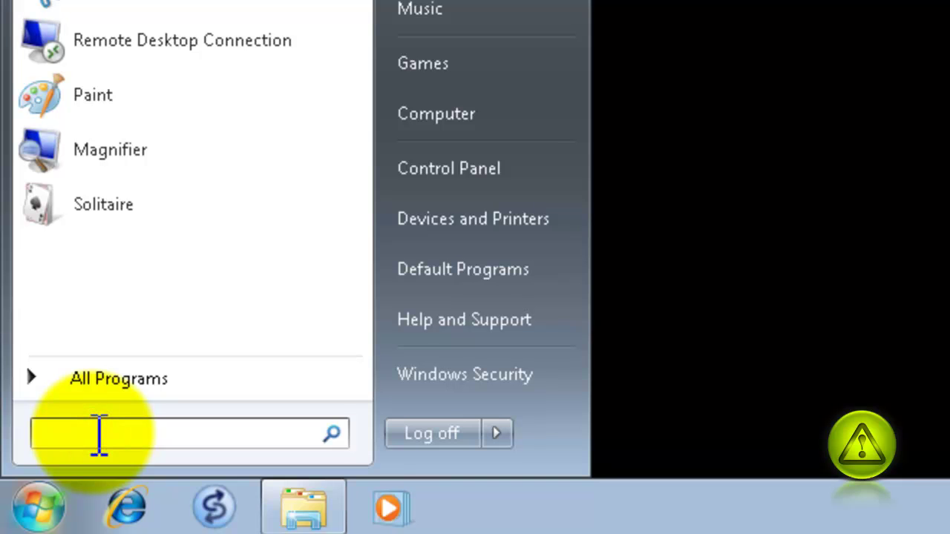
pyautogui.write('run')
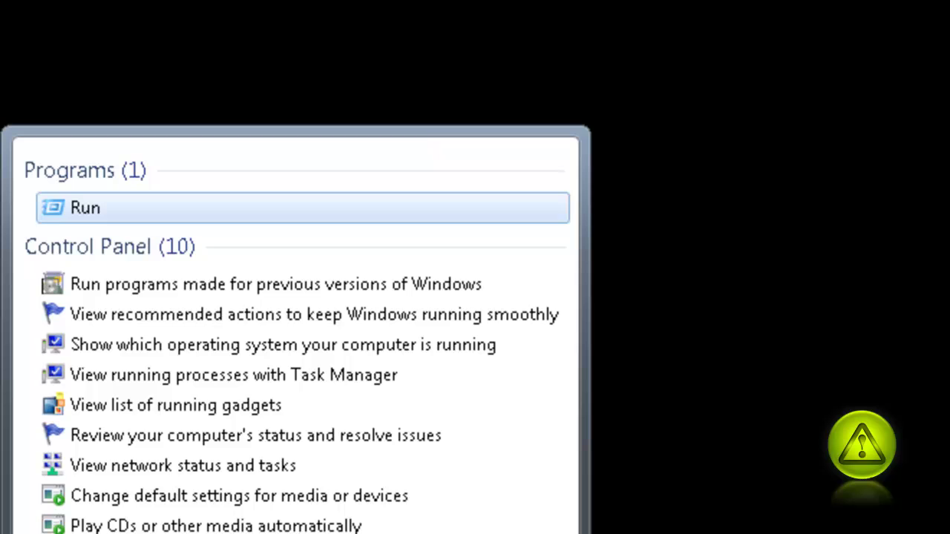
pyautogui.click(88, 214)
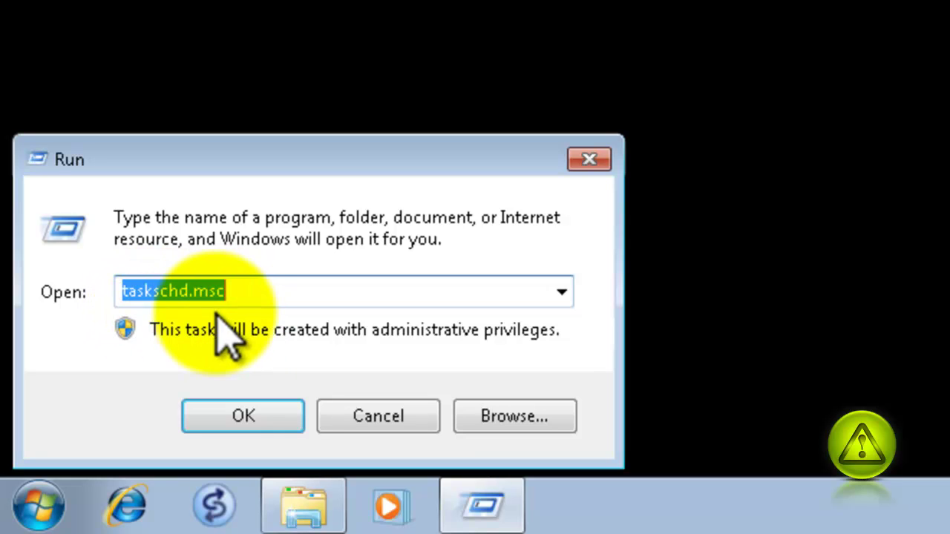
pyautogui.click(257, 415)
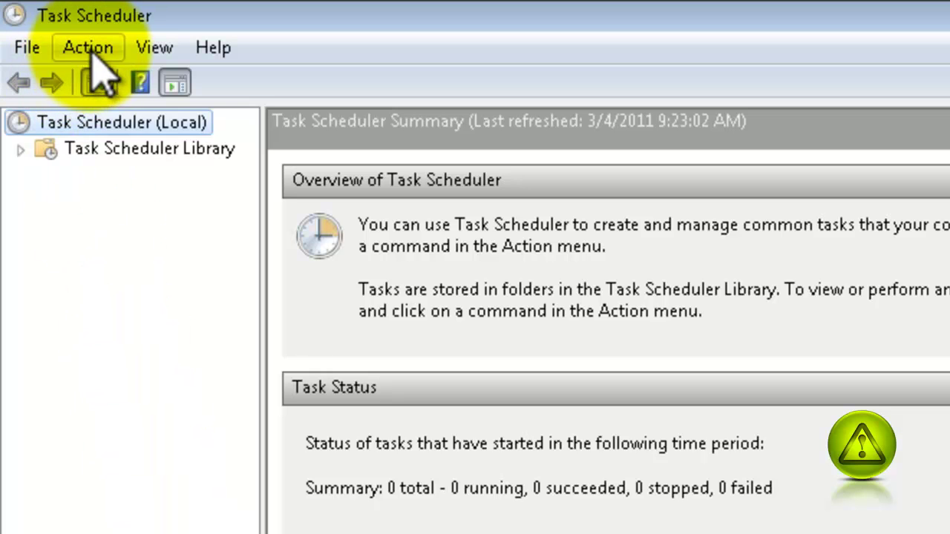
# Create a basic task named 'SyncToy Backup' and continue to the trigger page.
pyautogui.click(113, 51)
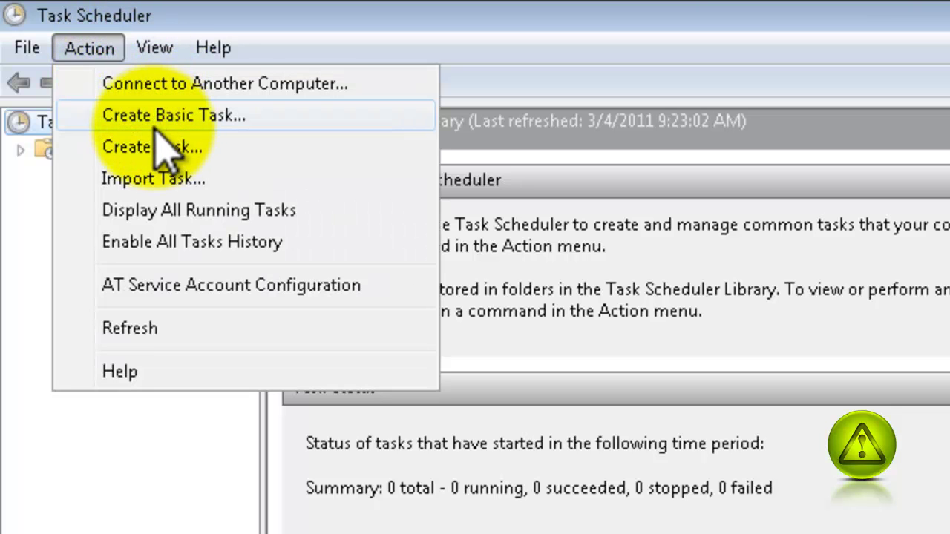
pyautogui.click(291, 121)
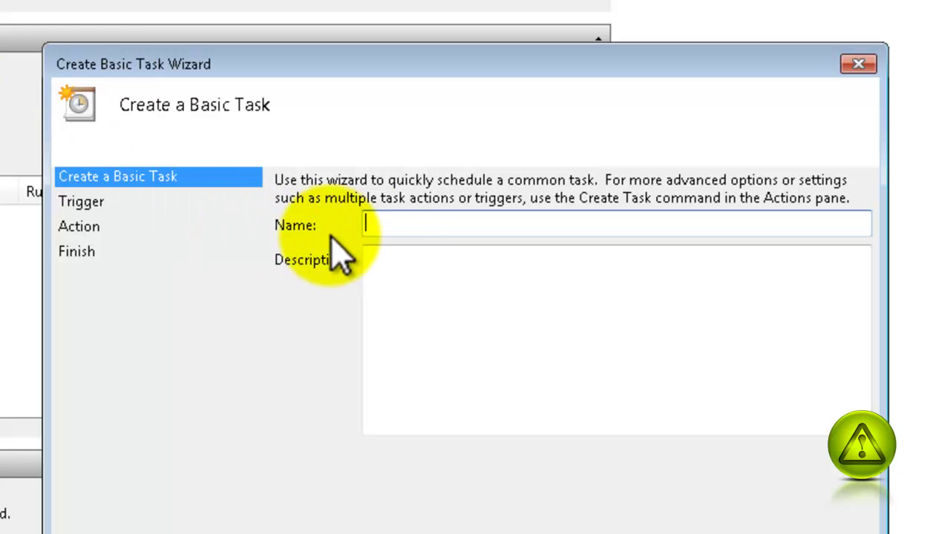
pyautogui.click(399, 233)
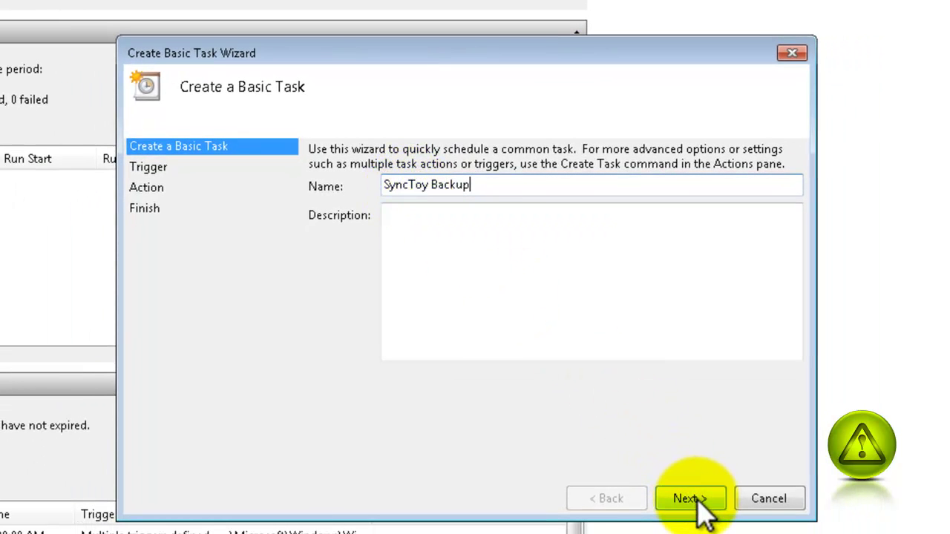
pyautogui.click(697, 500)
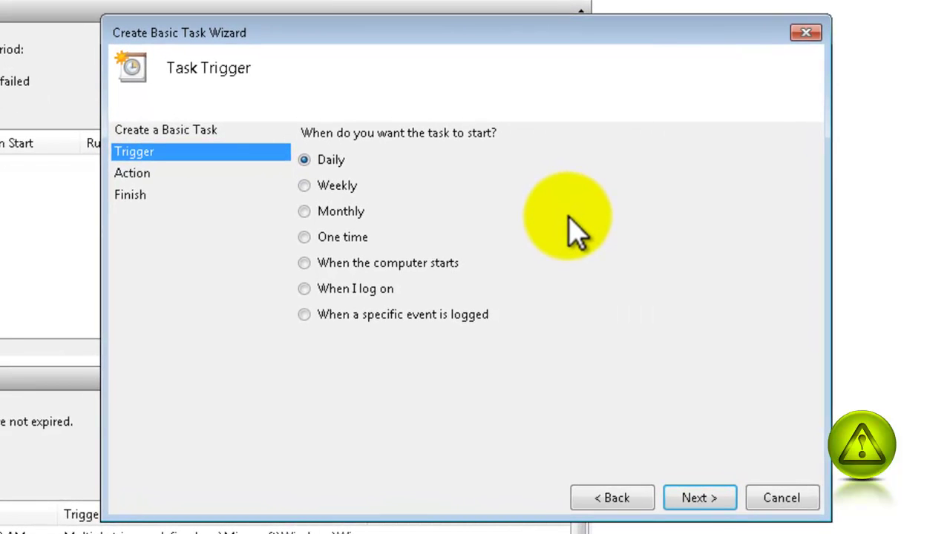
# Set a Daily trigger starting at 12:00:00 AM, recurring every 1 day.
pyautogui.click(703, 499)
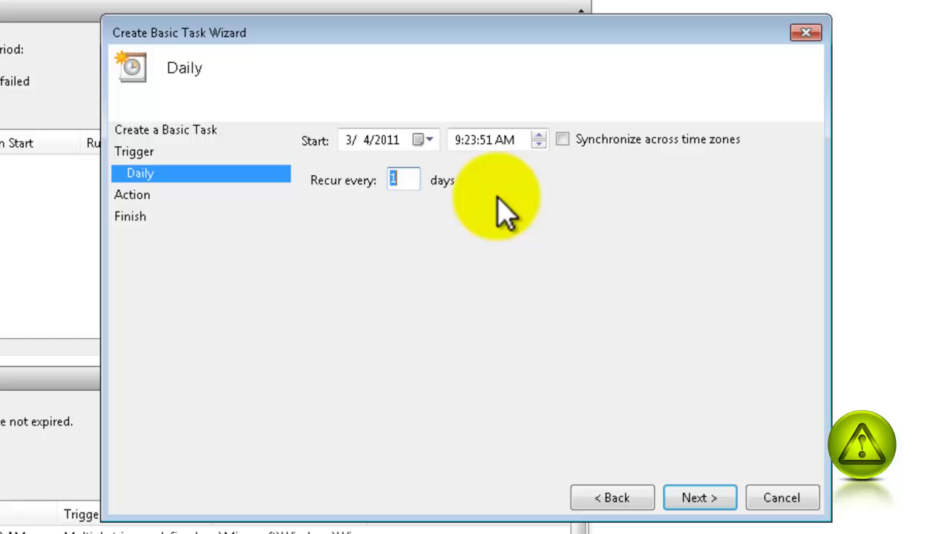
pyautogui.click(459, 140)
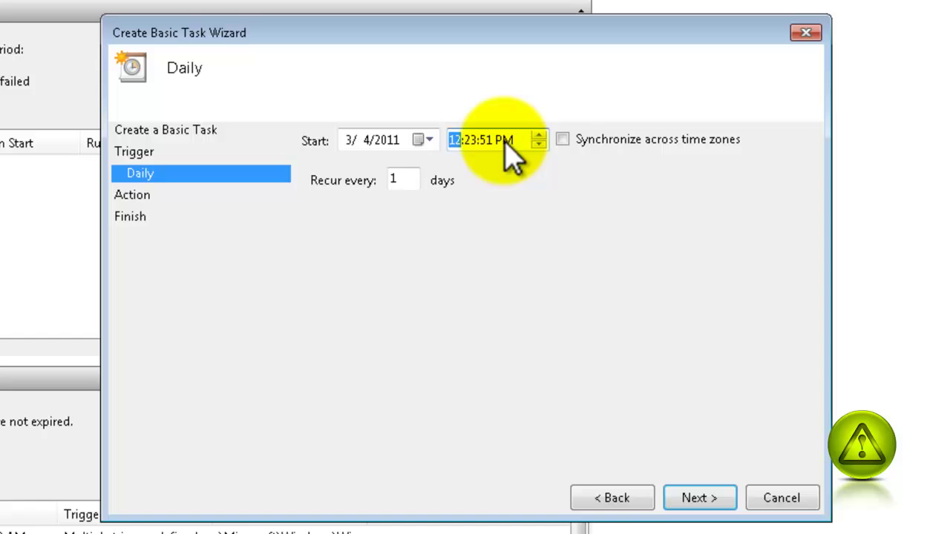
pyautogui.click(504, 141)
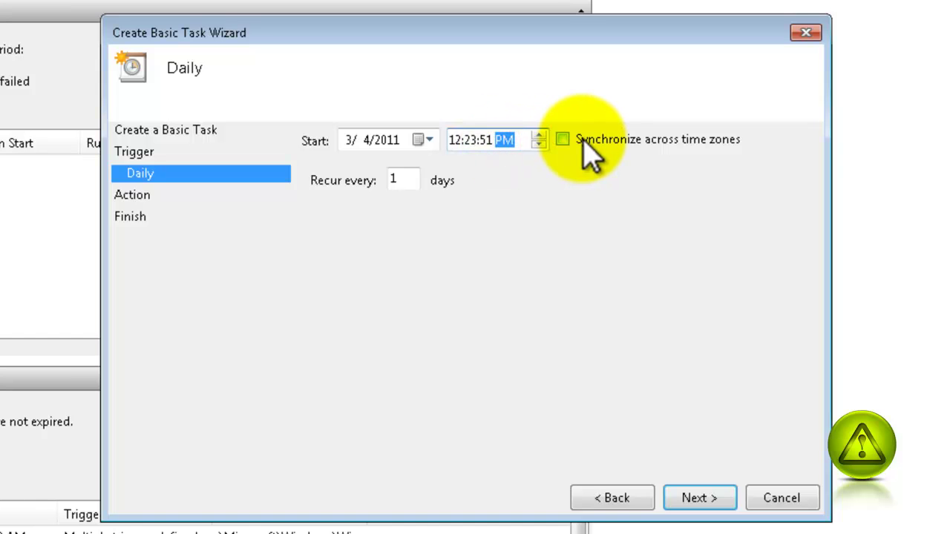
pyautogui.click(472, 140)
pyautogui.write('00')
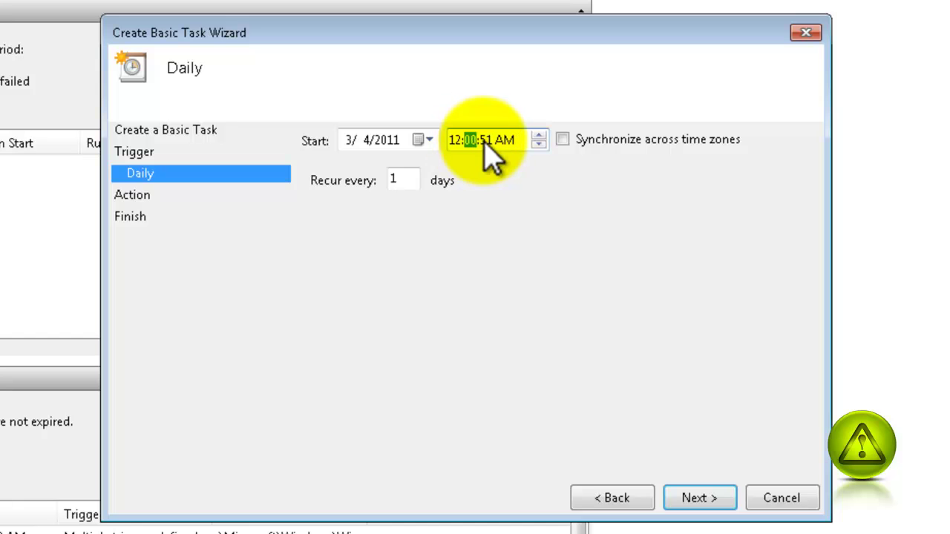
pyautogui.click(486, 140)
pyautogui.write('00')
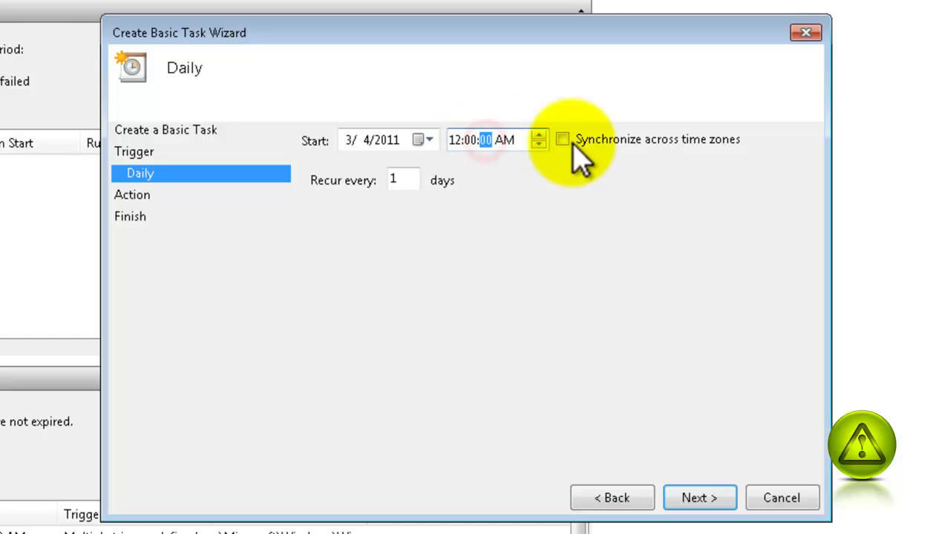
pyautogui.click(609, 225)
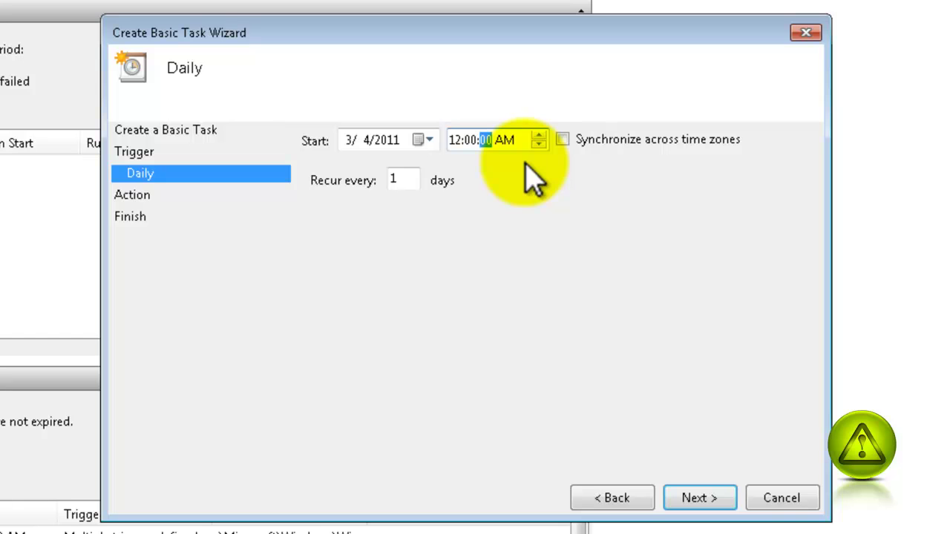
pyautogui.click(702, 506)
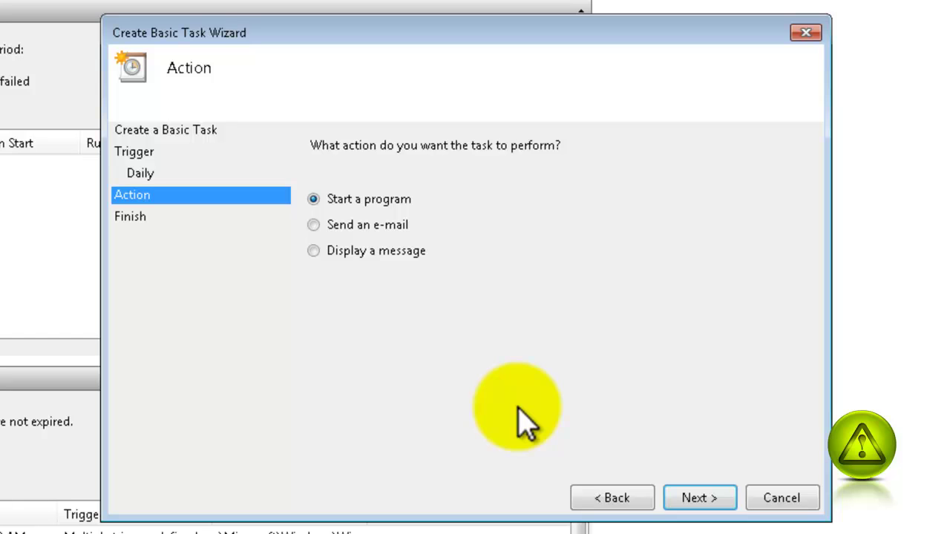
# Keep 'Start a program' as the action and browse for the program file.
pyautogui.click(699, 501)
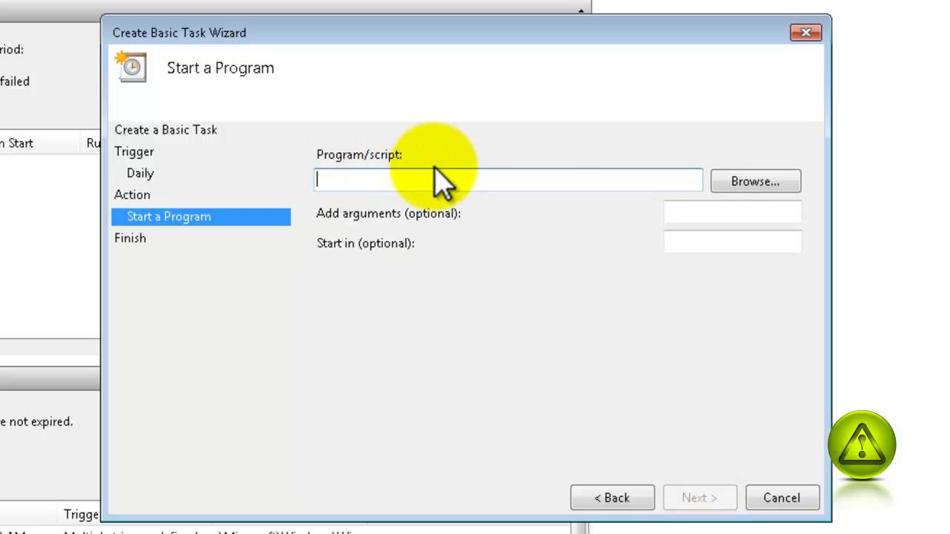
pyautogui.click(754, 184)
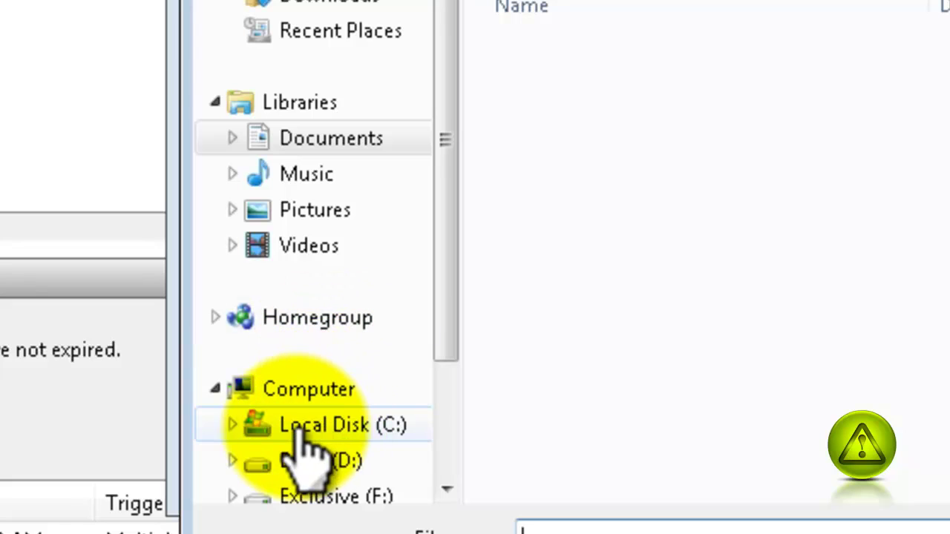
# Navigate the Open dialog to C:\Program Files\SyncToy 2.1.
pyautogui.click(415, 426)
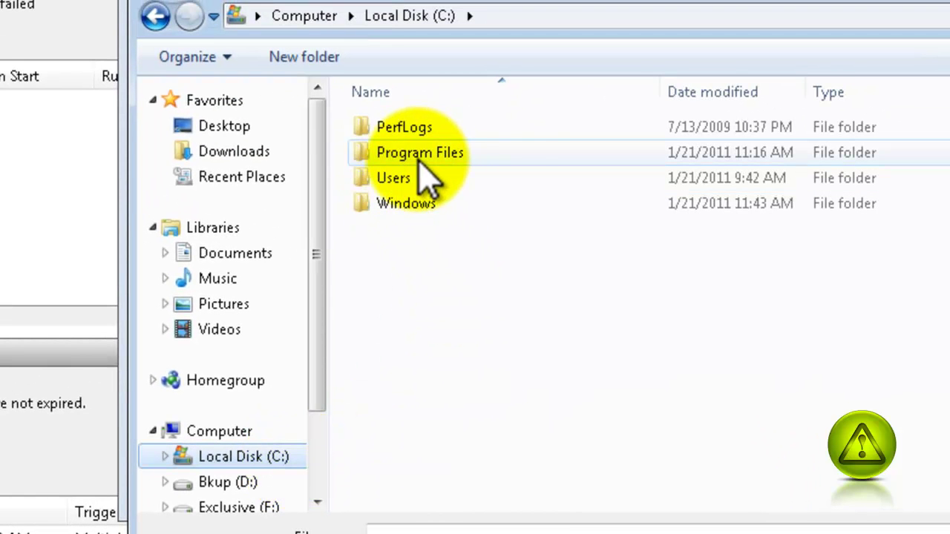
pyautogui.click(503, 171)
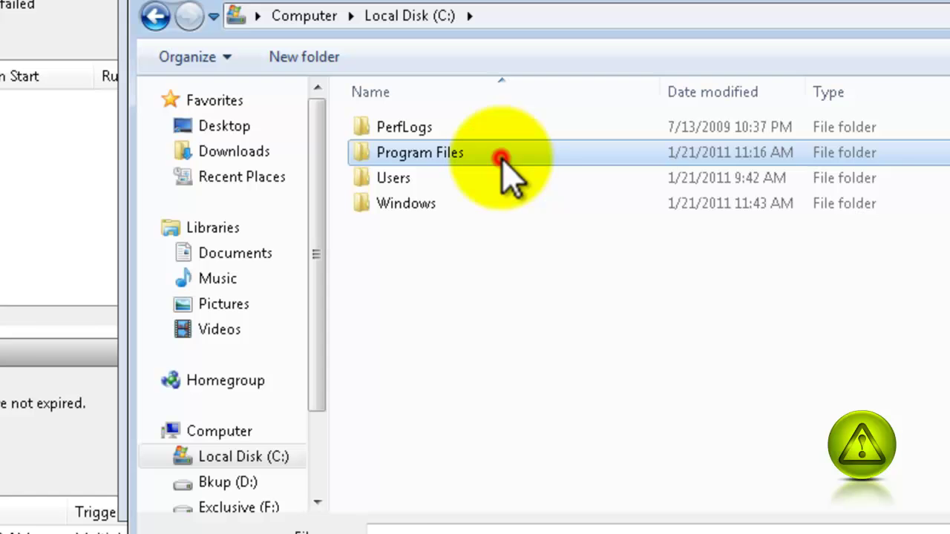
pyautogui.doubleClick(502, 158)
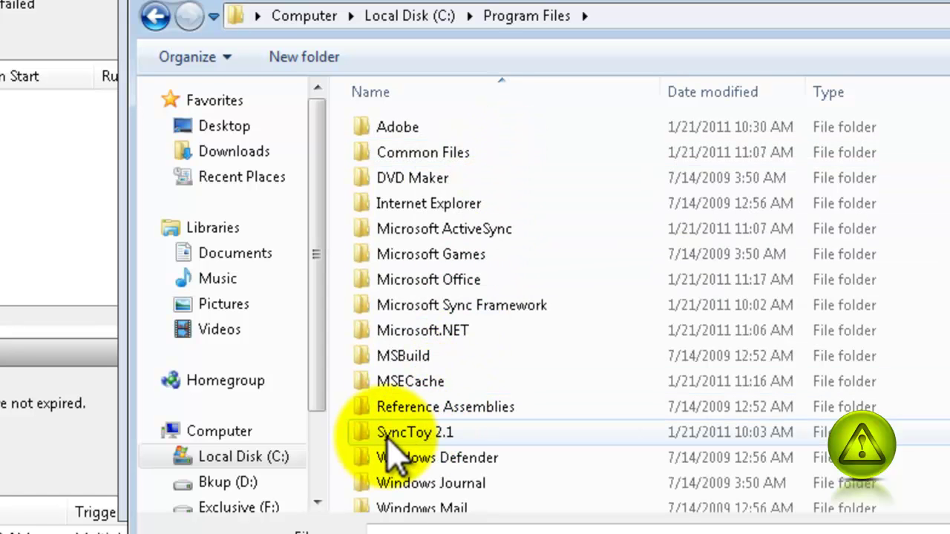
pyautogui.click(497, 438)
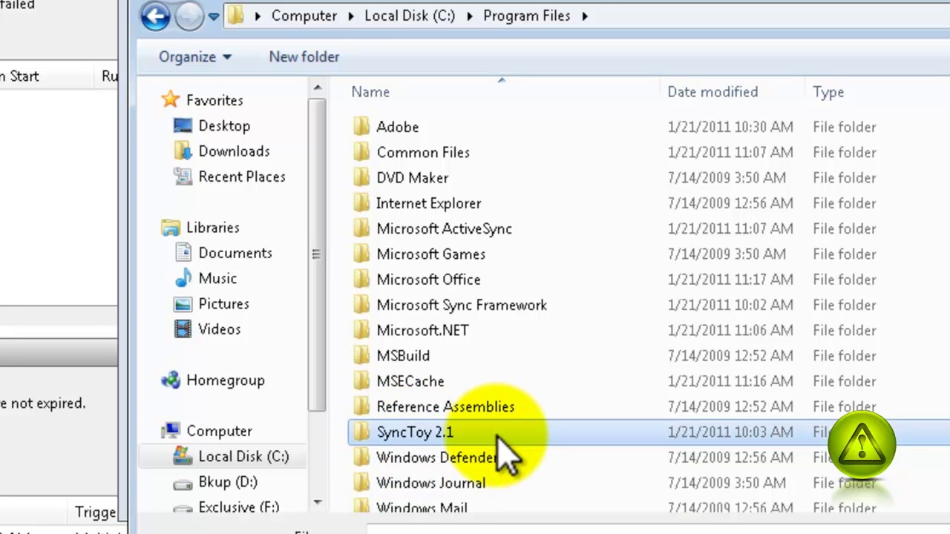
pyautogui.doubleClick(497, 438)
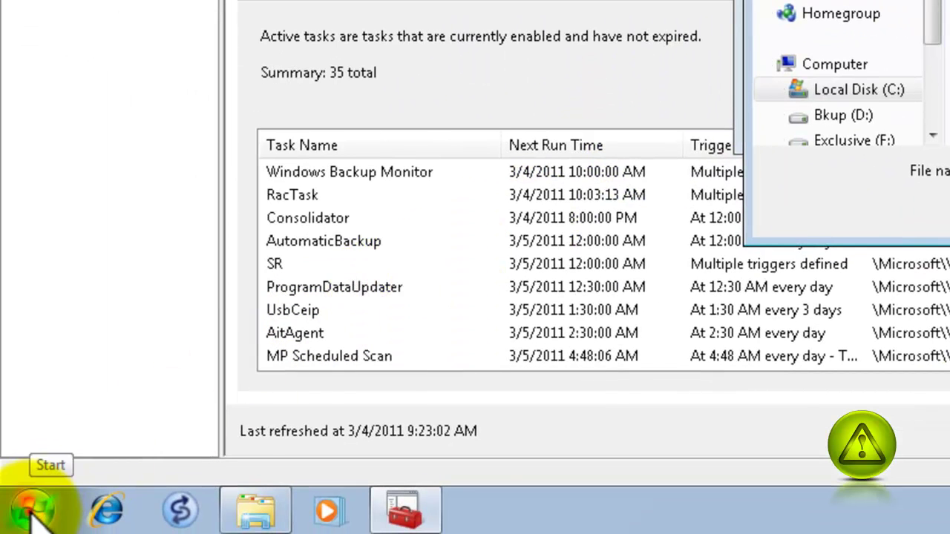
# From Control Panel's Folder Options View settings, uncheck 'Hide extensions for known file types' and apply.
pyautogui.click(33, 504)
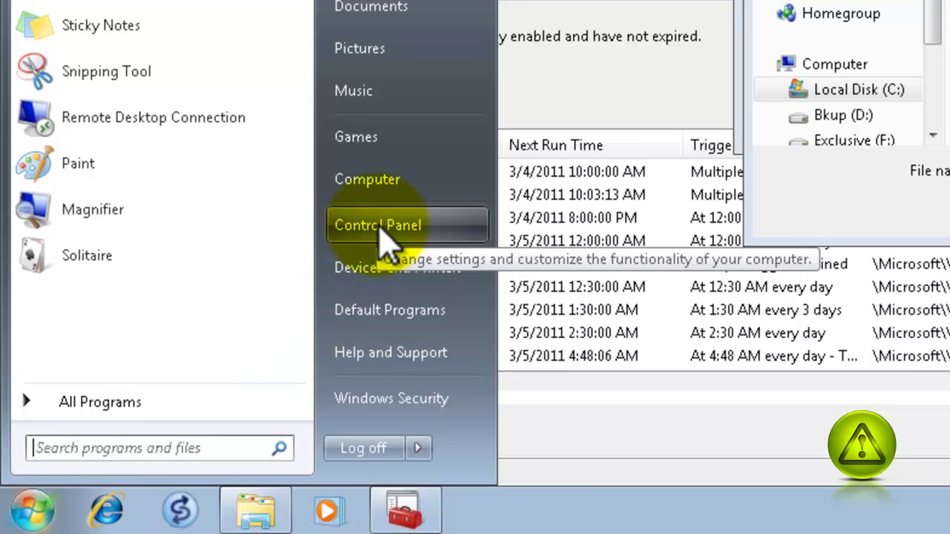
pyautogui.click(455, 227)
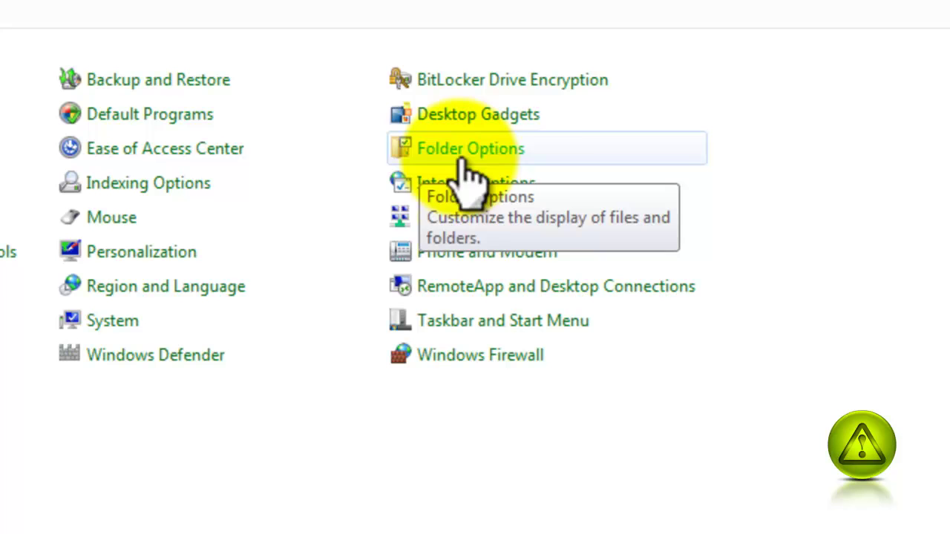
pyautogui.click(532, 158)
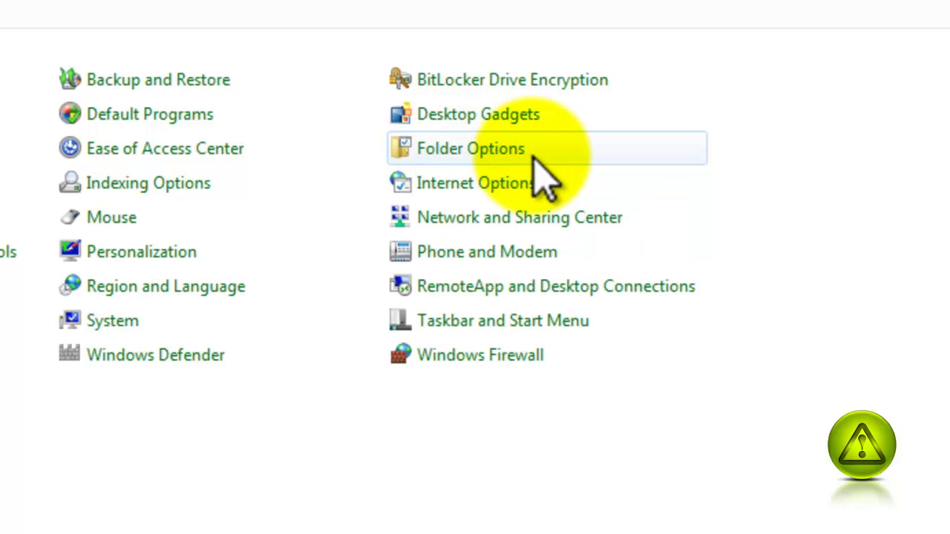
pyautogui.click(533, 157)
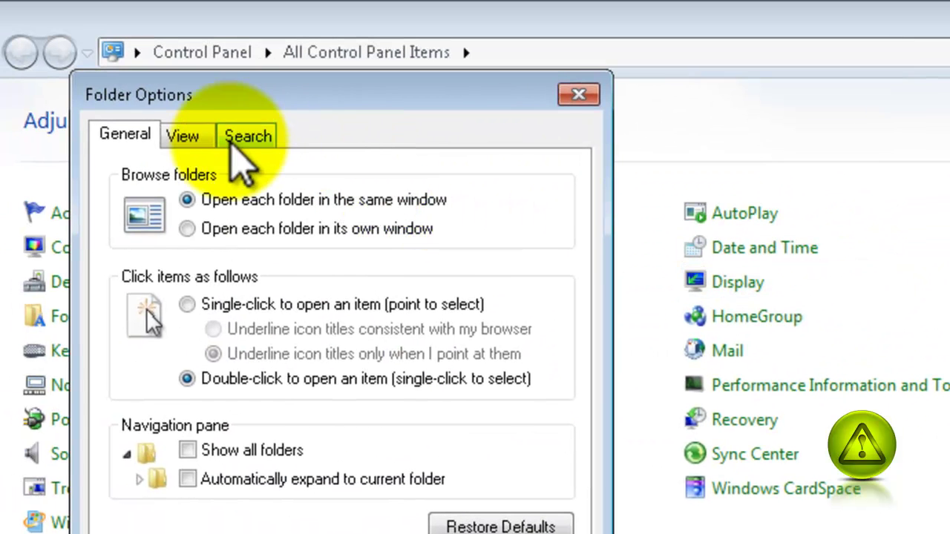
pyautogui.click(197, 139)
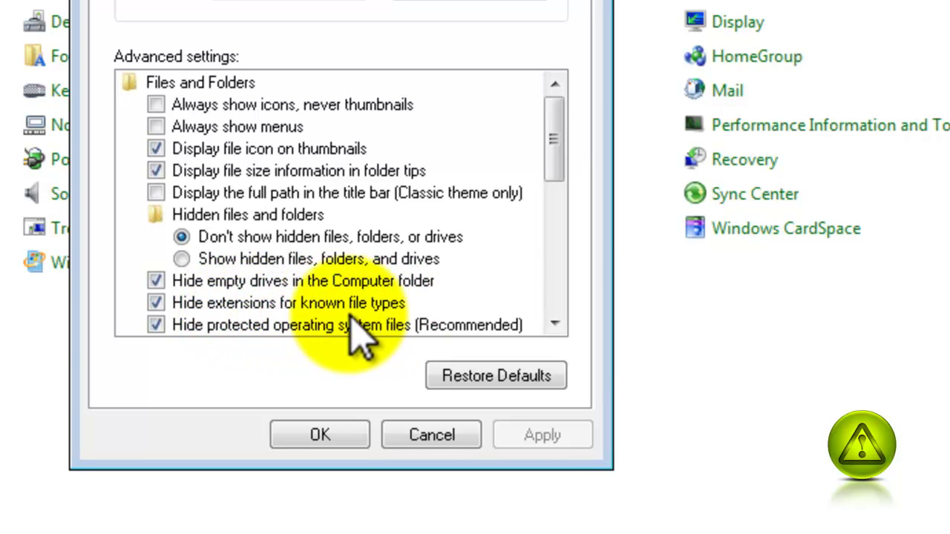
pyautogui.click(157, 305)
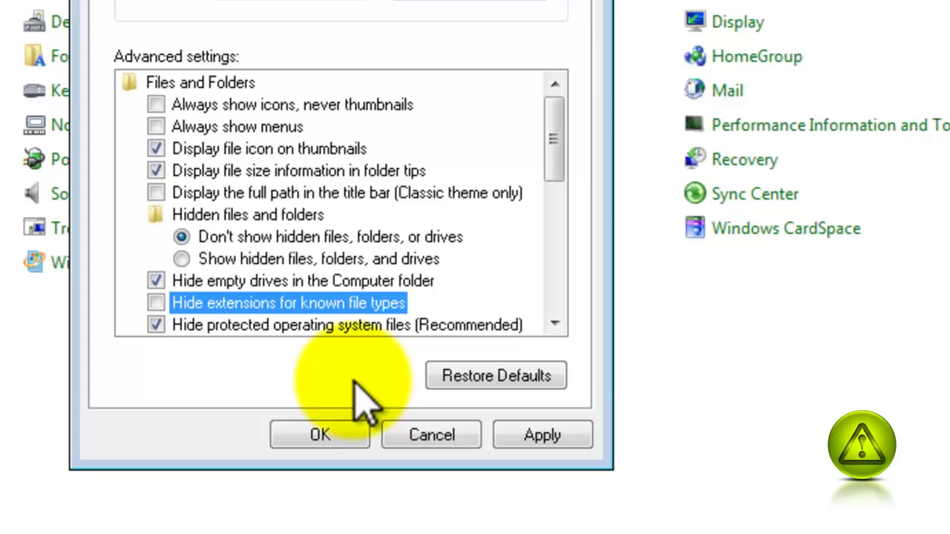
pyautogui.click(551, 444)
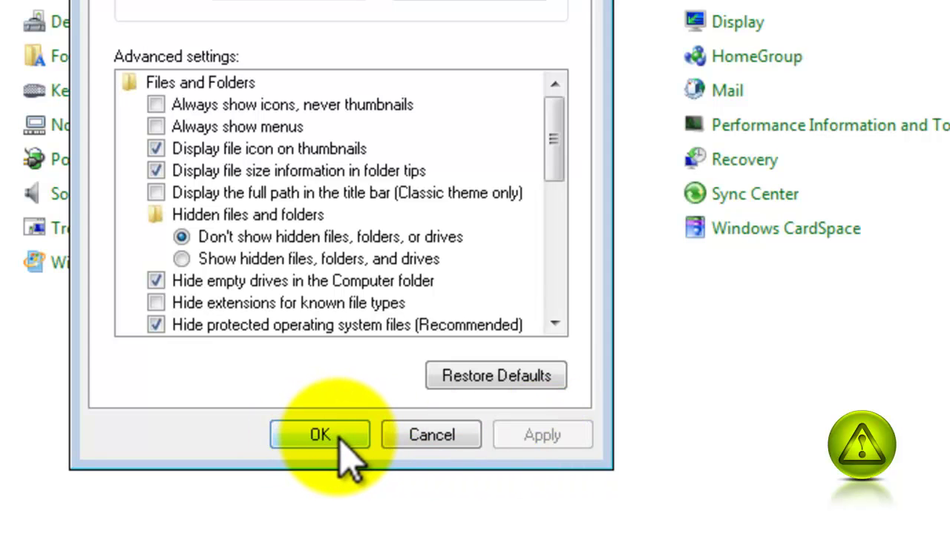
pyautogui.click(339, 437)
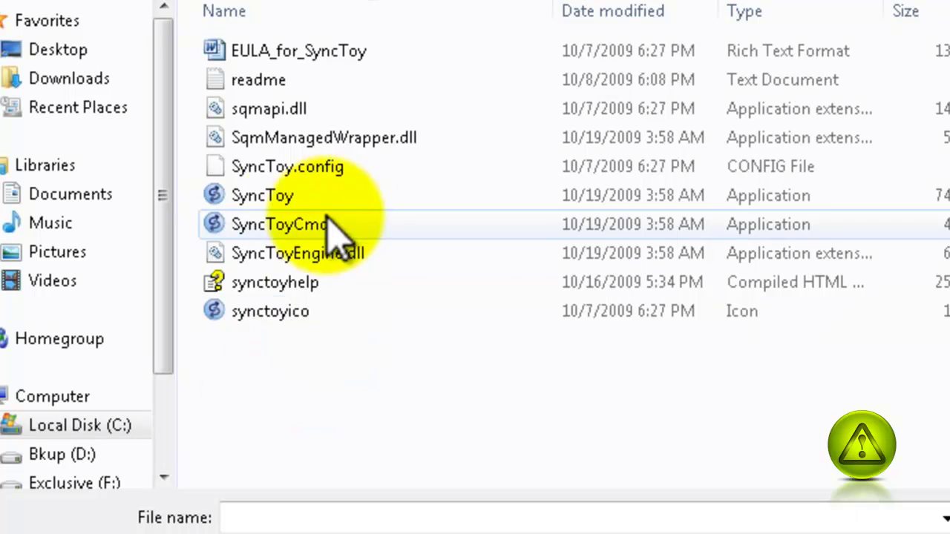
# Refresh the file list and pick SyncToy.exe from the SyncToy 2.1 folder as the program.
pyautogui.rightClick(326, 365)
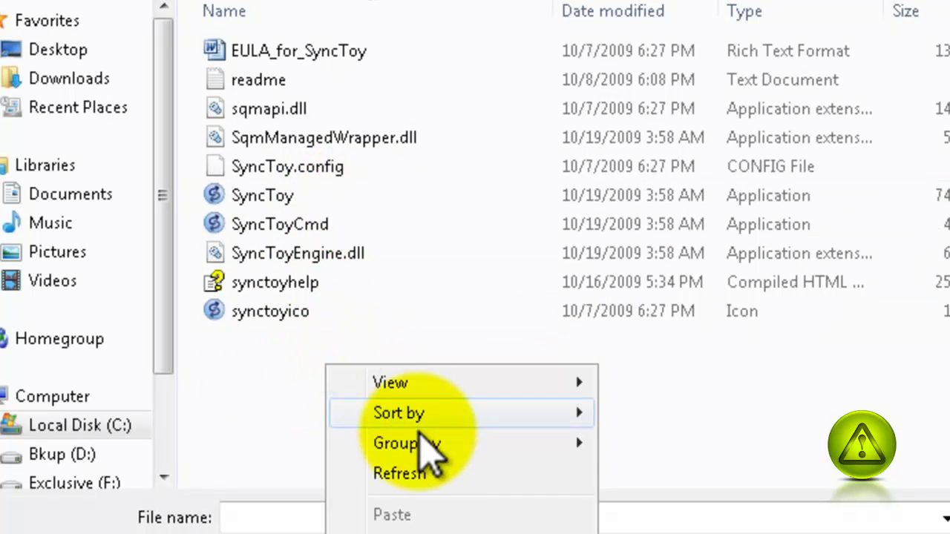
pyautogui.click(472, 484)
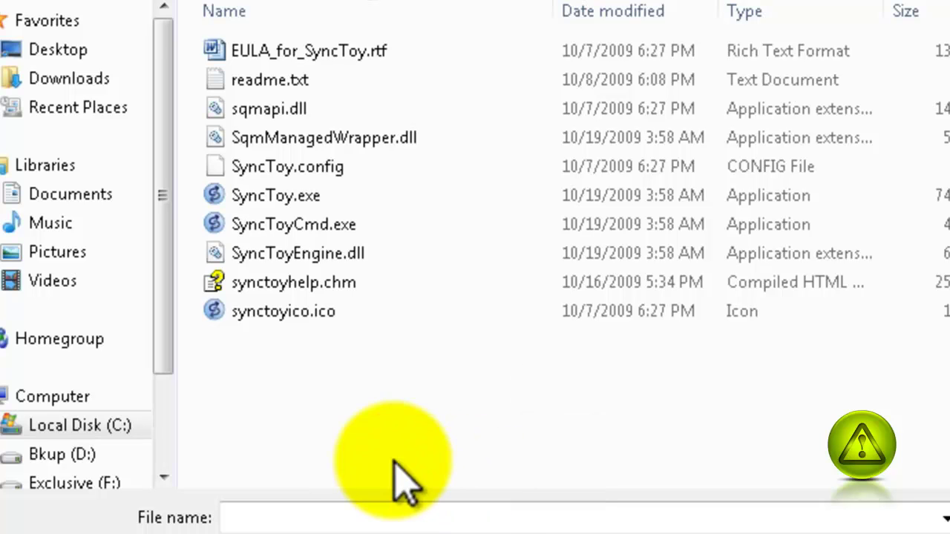
pyautogui.click(269, 199)
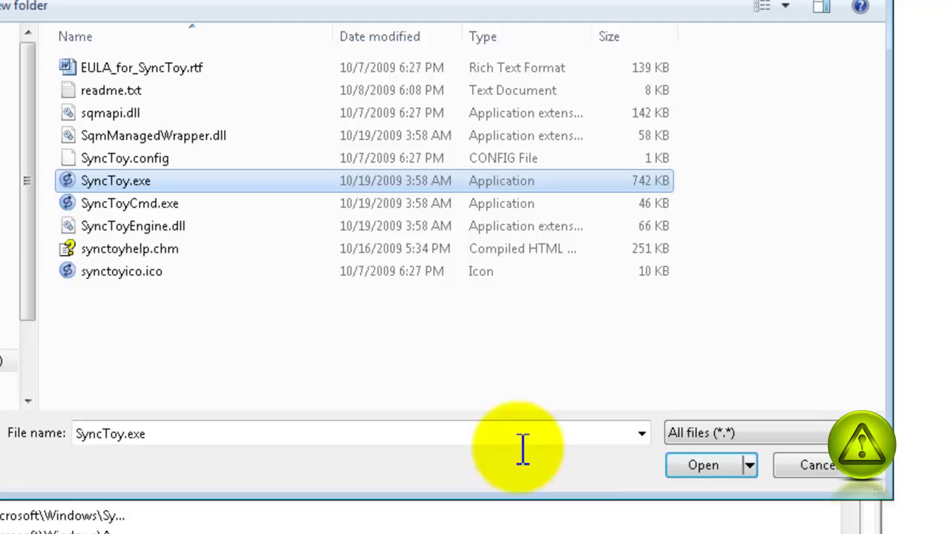
pyautogui.click(712, 469)
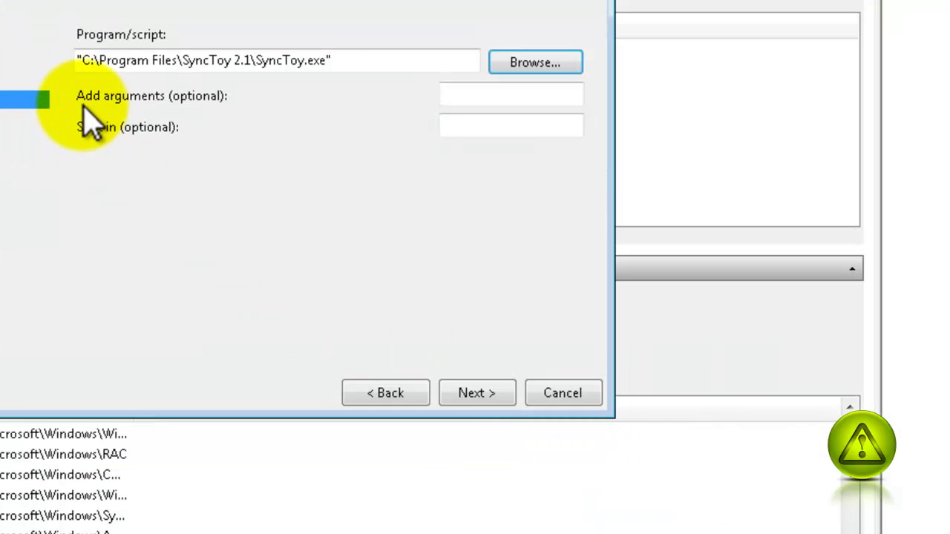
# Add -R as the SyncToy.exe argument and continue to the summary page.
pyautogui.click(463, 96)
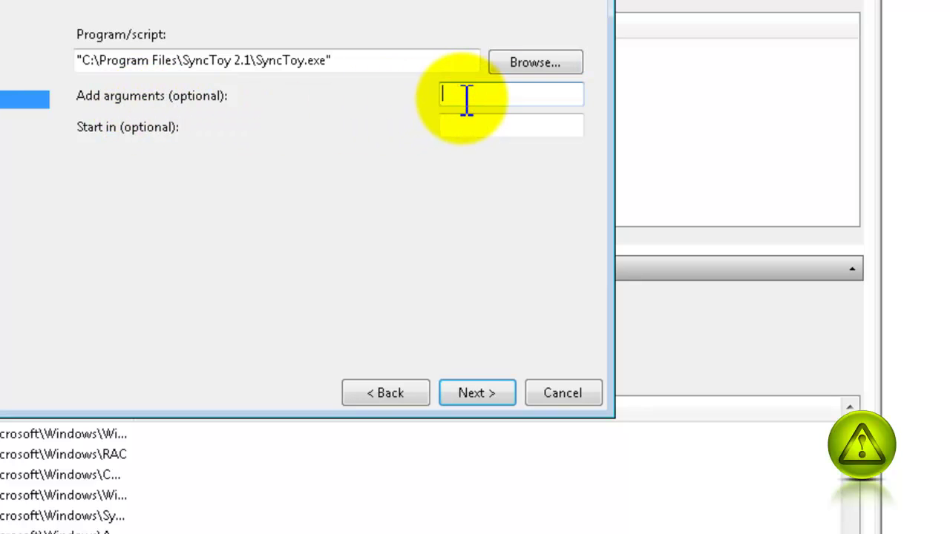
pyautogui.write('-R')
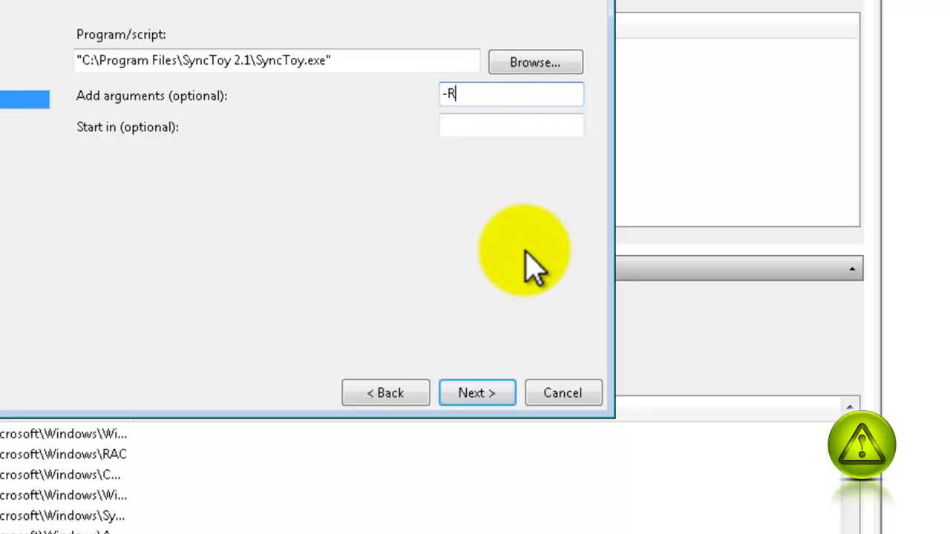
pyautogui.click(480, 397)
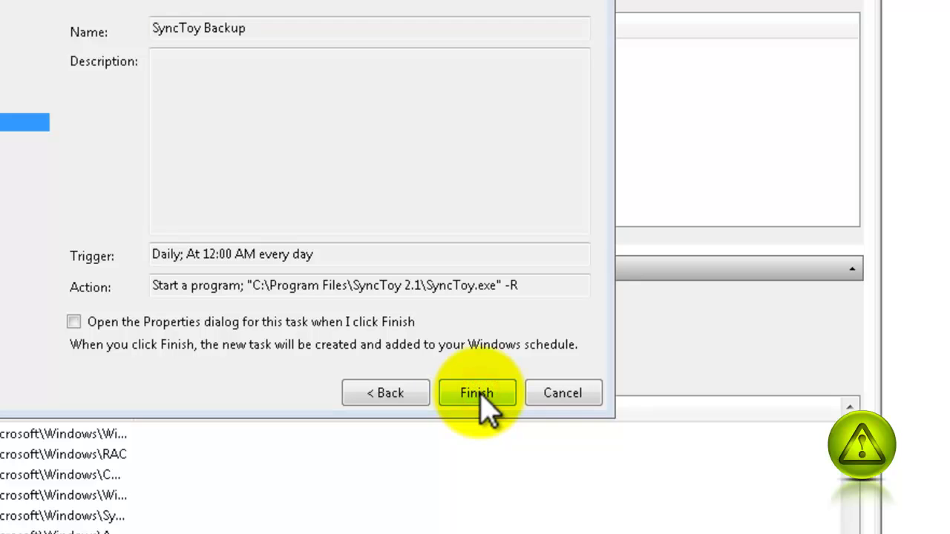
# Finish the wizard to create the daily 12:00 AM 'SyncToy Backup' task.
pyautogui.click(480, 394)
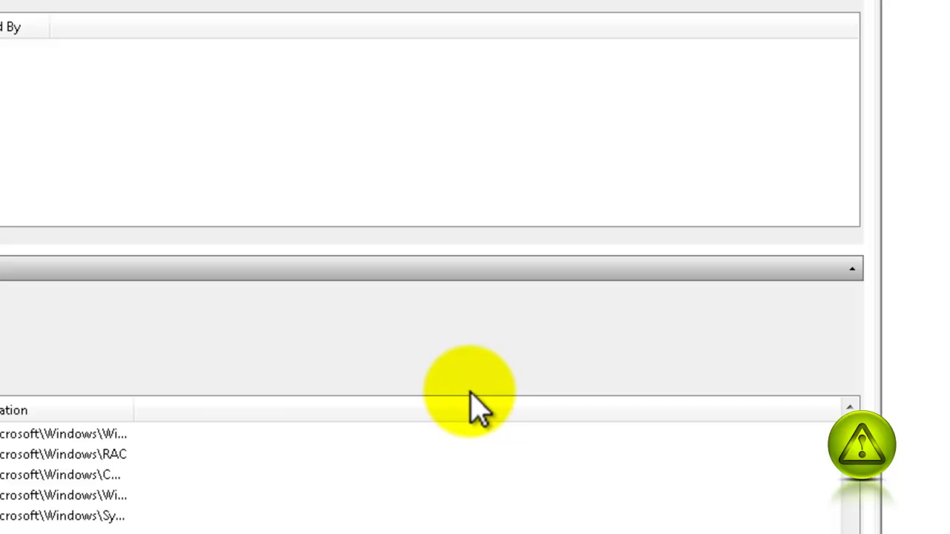